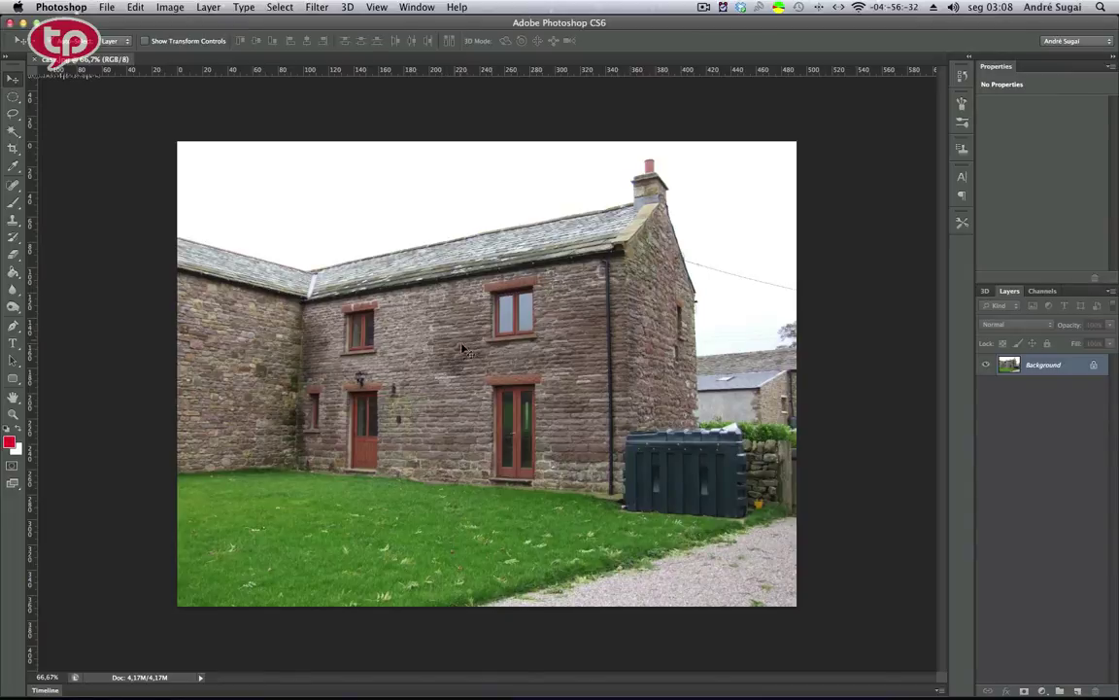
Open the Filter menu over the stone farmhouse photo
{"action": "left_click", "coordinate": [314, 6]}
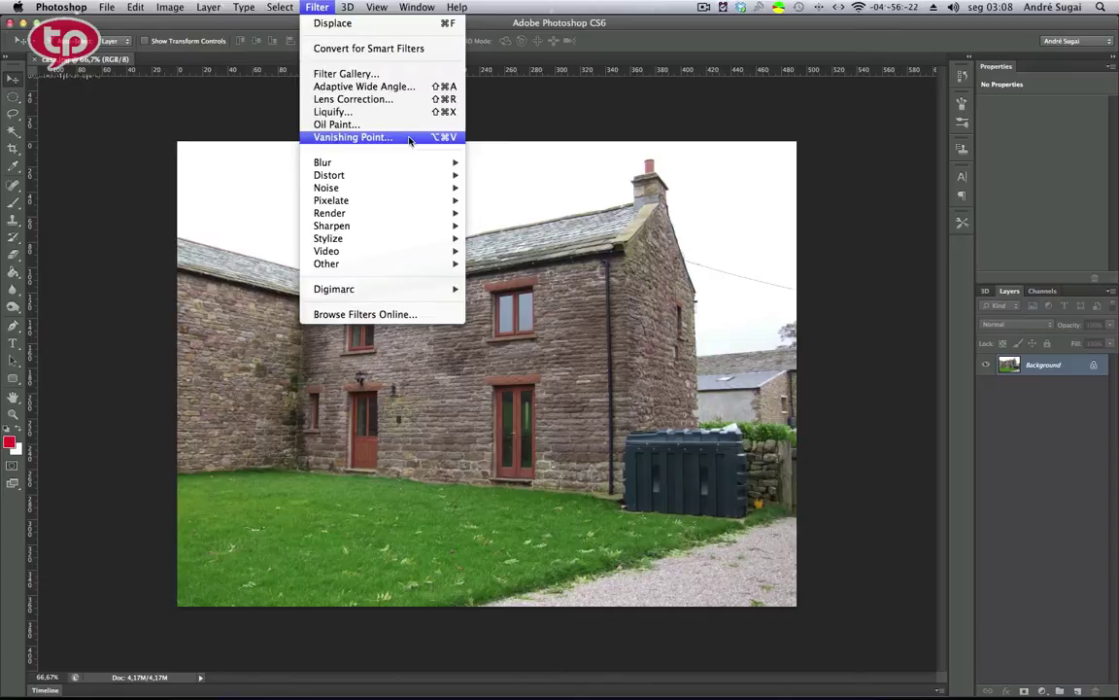
In Vanishing Point, create a plane on the front wall's four corners and refine its top edge
{"action": "left_click", "coordinate": [409, 139]}
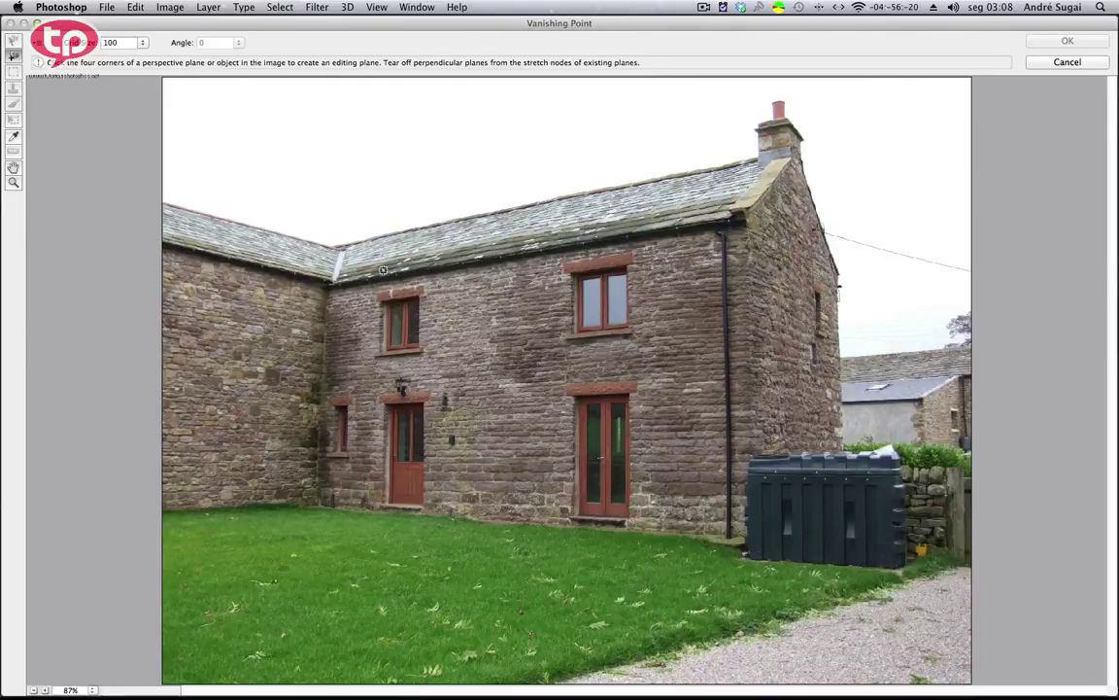
{"action": "left_click", "coordinate": [330, 291]}
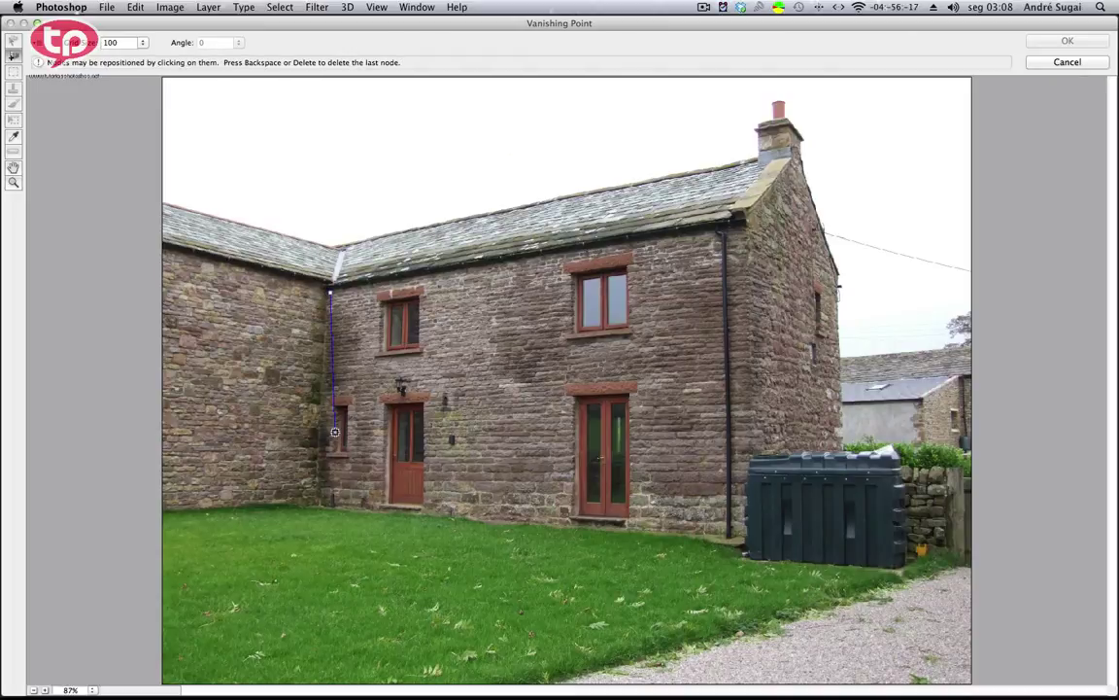
{"action": "left_click", "coordinate": [324, 502]}
{"action": "left_click", "coordinate": [724, 533]}
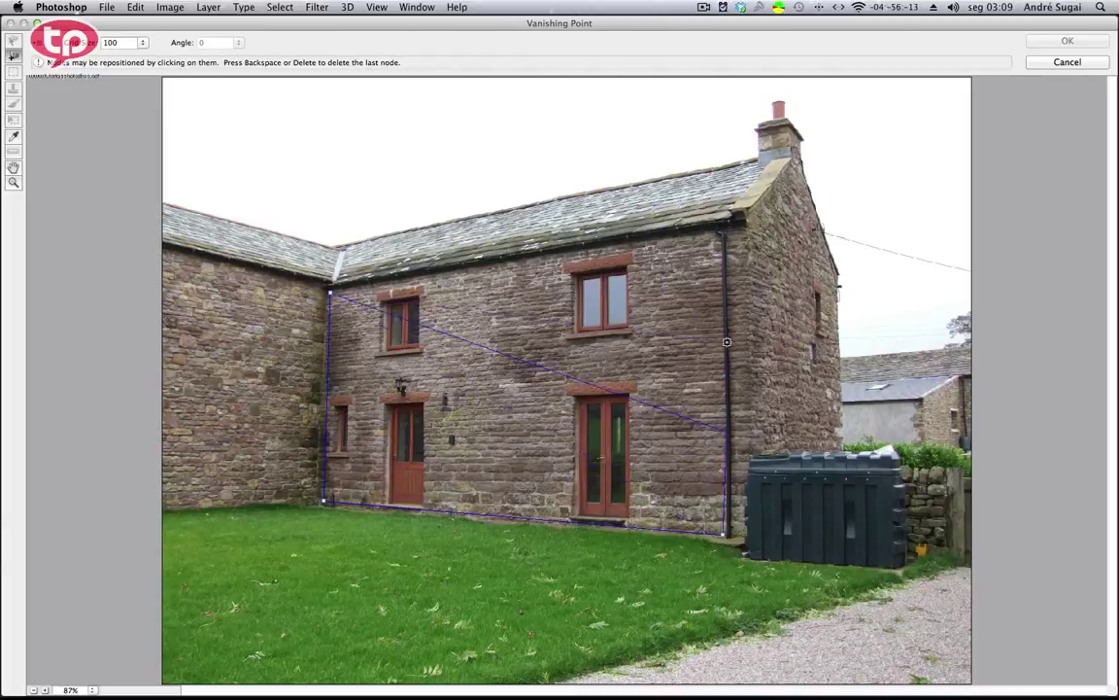
{"action": "left_click", "coordinate": [720, 234]}
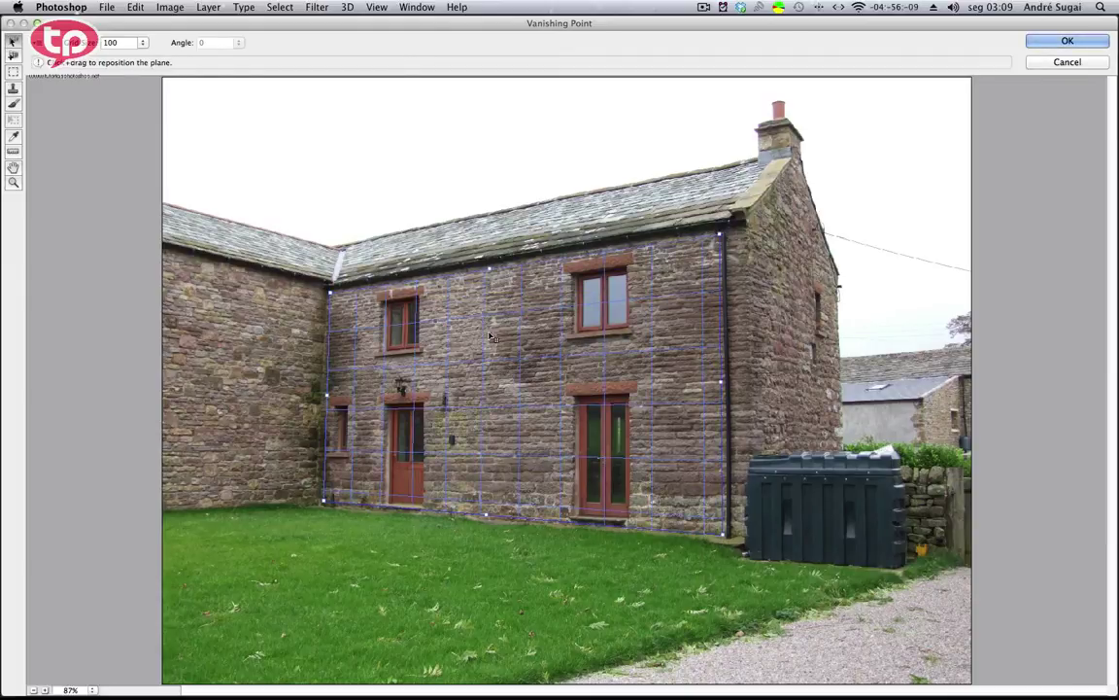
{"action": "mouse_move", "coordinate": [489, 270]}
{"action": "left_mouse_down"}
{"action": "mouse_move", "coordinate": [492, 316]}
{"action": "mouse_move", "coordinate": [491, 265]}
{"action": "left_mouse_up"}
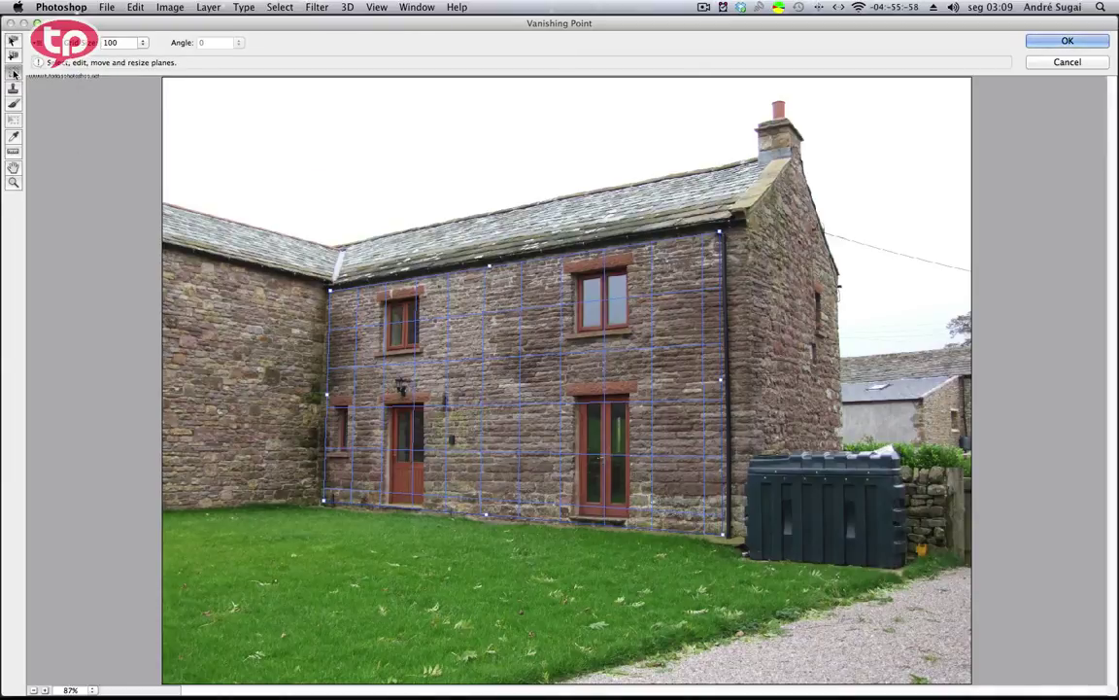
Marquee a stone patch beside the upper-left window and set Heal to On
{"action": "left_click", "coordinate": [14, 73]}
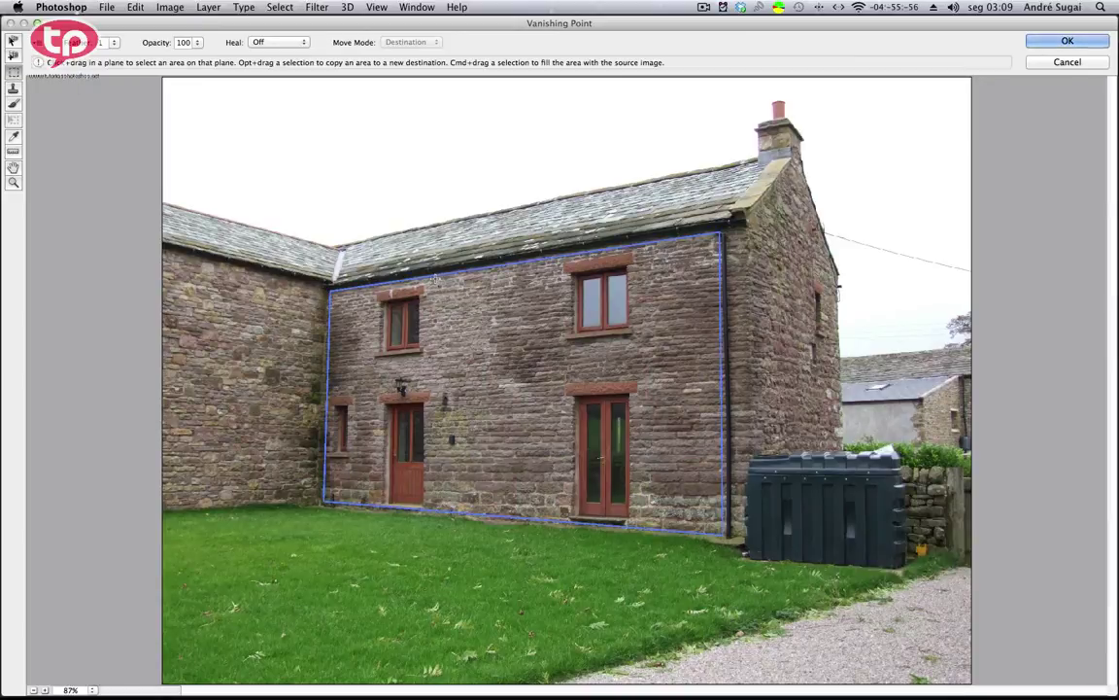
{"action": "left_click_drag", "start_coordinate": [432, 273], "coordinate": [502, 362]}
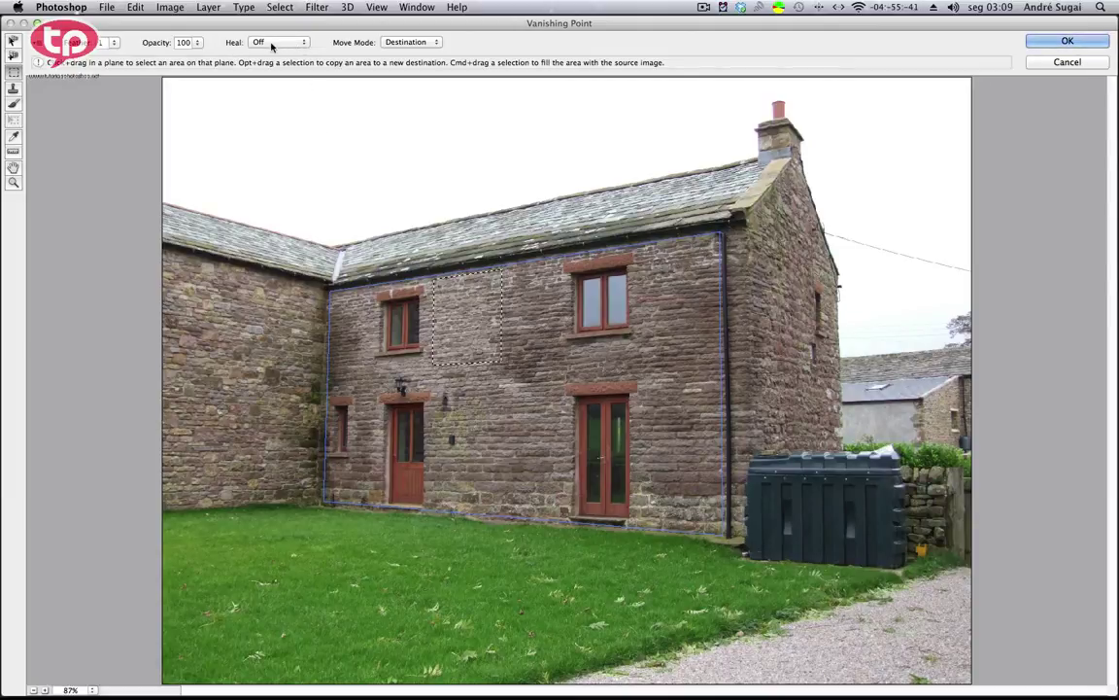
{"action": "left_click", "coordinate": [274, 42]}
{"action": "left_click", "coordinate": [268, 64]}
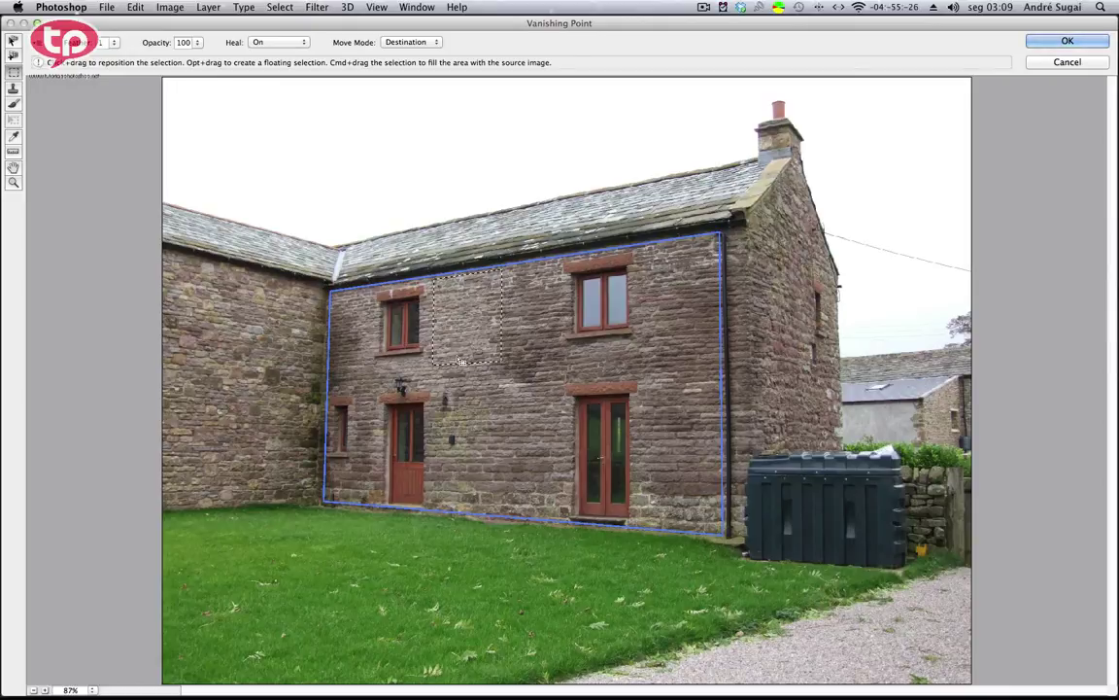
Alt-drag the stone patch over the upper-left window, then deselect
{"action": "key", "text": "alt"}
{"action": "left_click_drag", "start_coordinate": [454, 357], "coordinate": [387, 360]}
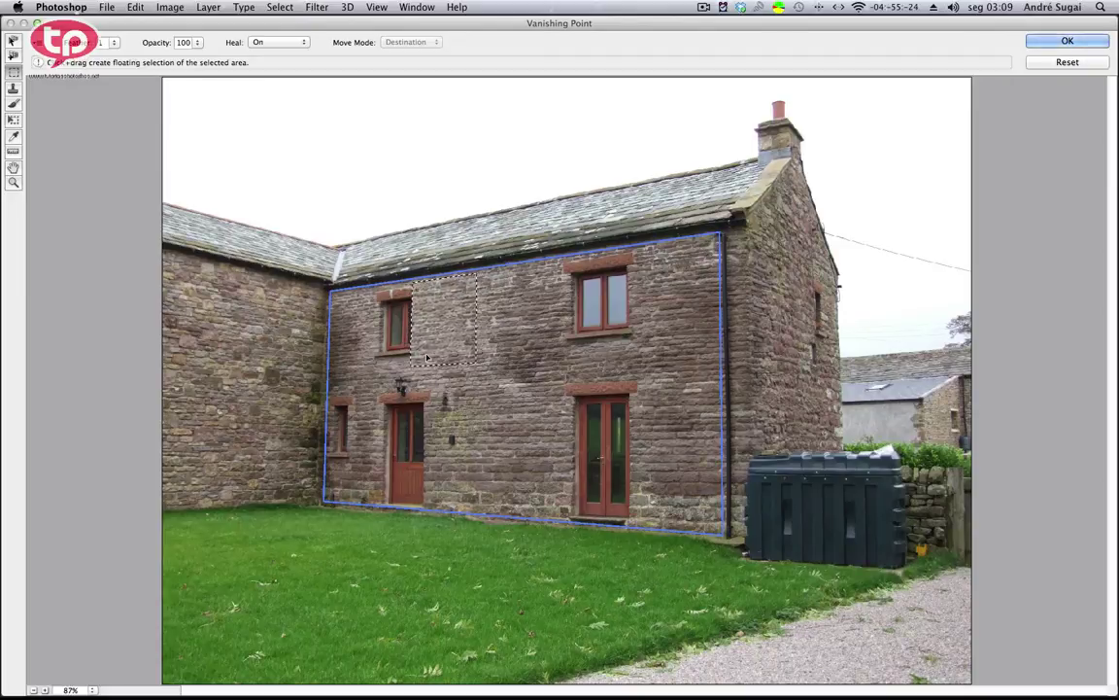
{"action": "left_click", "coordinate": [388, 361], "text": "alt"}
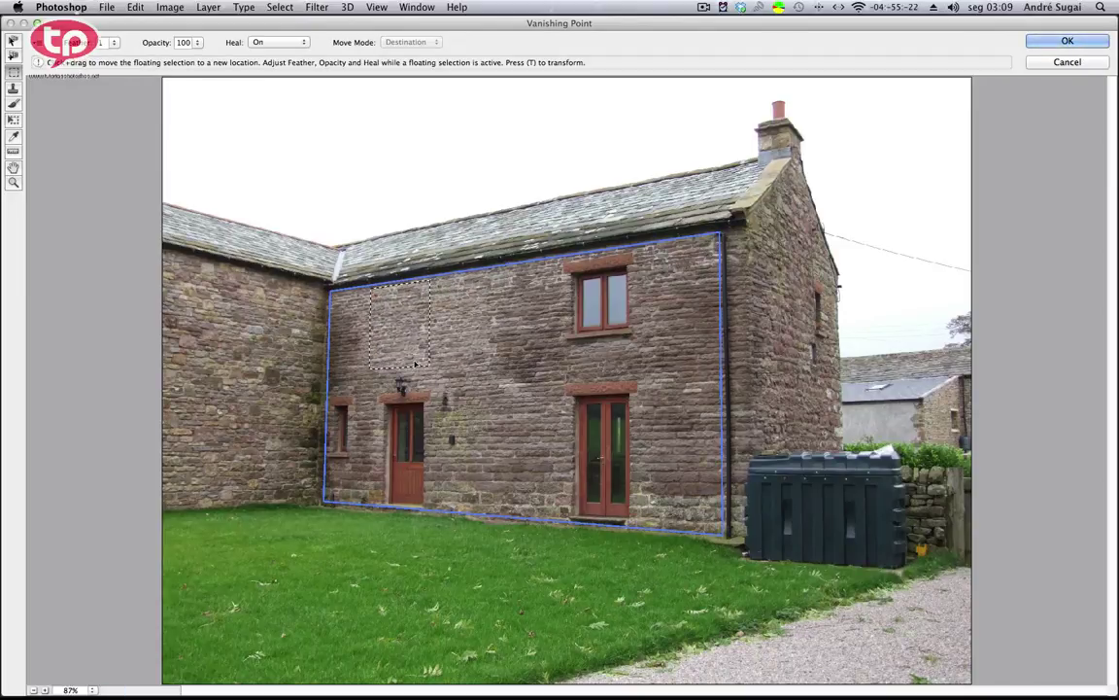
{"action": "key", "text": "super"}
{"action": "key", "text": "super"}
{"action": "key", "text": "super+d"}
Select a fresh stone patch and Alt-drag it over the upper-right window, then deselect
{"action": "left_click_drag", "start_coordinate": [464, 268], "coordinate": [548, 346]}
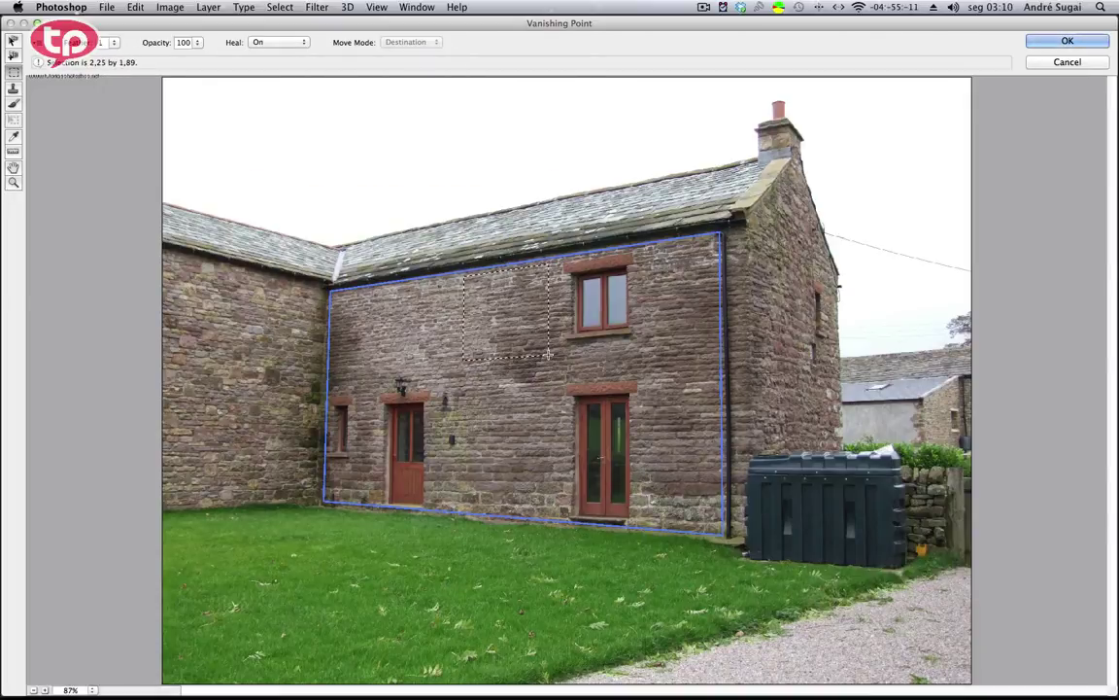
{"action": "left_click_drag", "start_coordinate": [547, 346], "coordinate": [551, 359]}
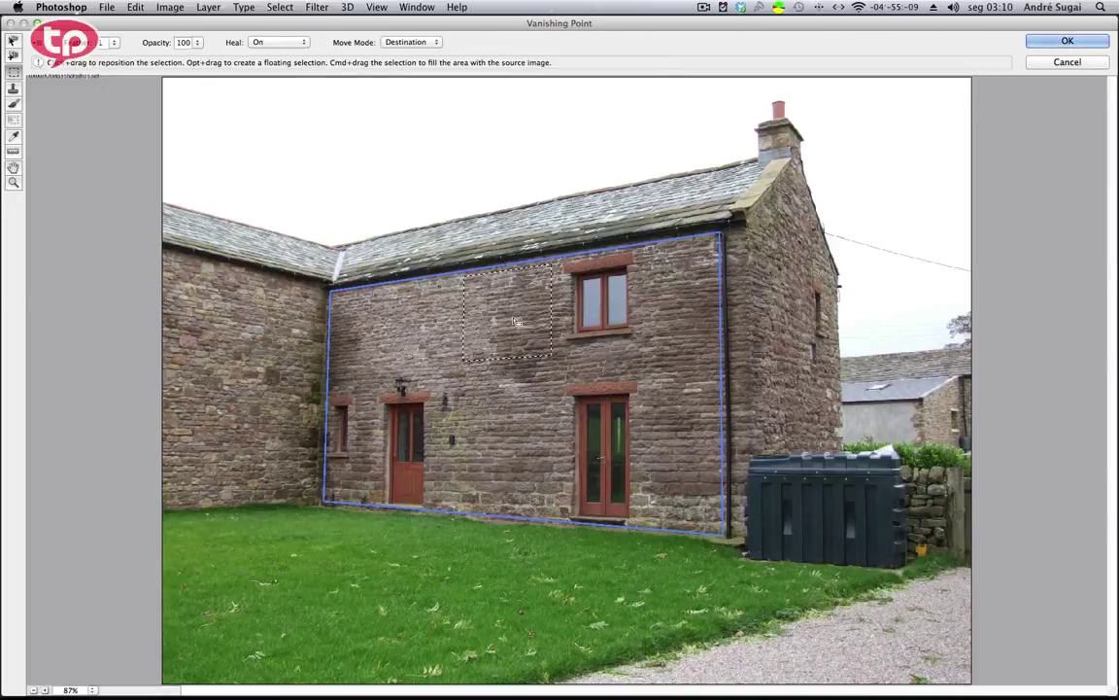
{"action": "key", "text": "alt"}
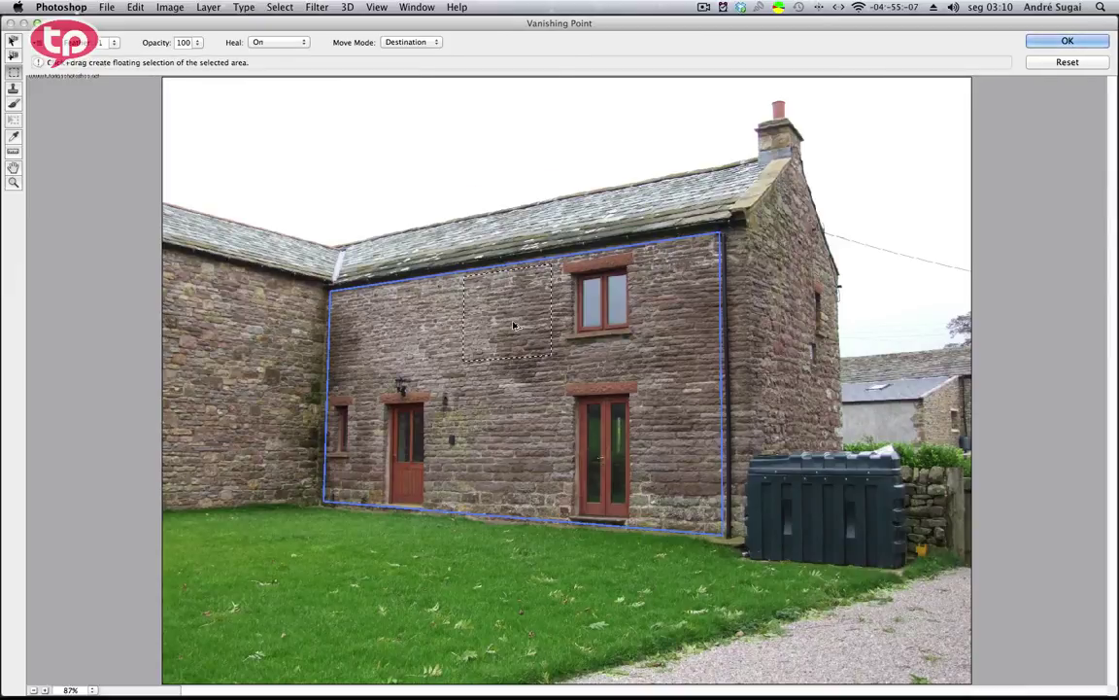
{"action": "left_click_drag", "start_coordinate": [514, 325], "coordinate": [607, 323]}
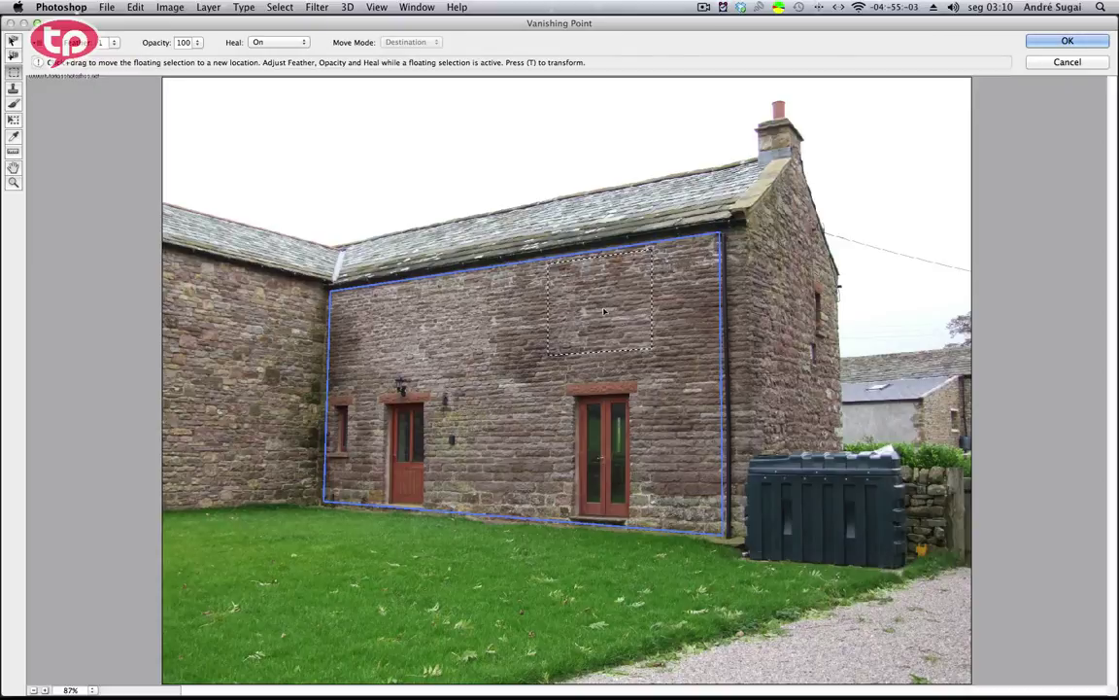
{"action": "key", "text": "super+d"}
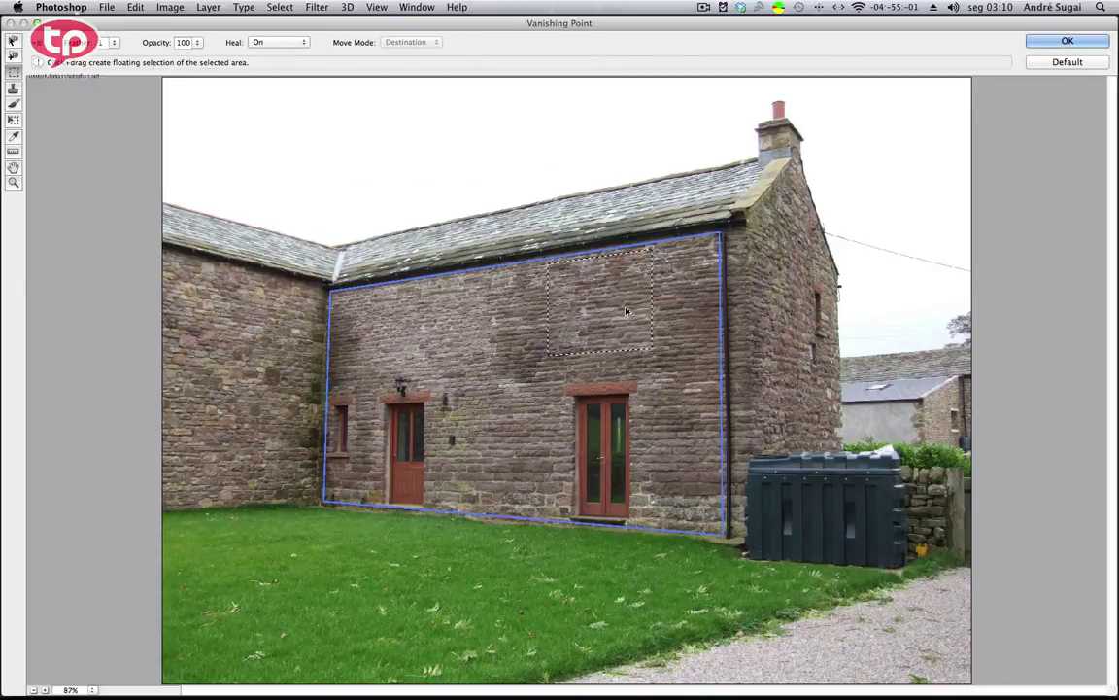
Apply the Vanishing Point edits, duplicate the photo as Layer 1 and desaturate it
{"action": "left_click", "coordinate": [1067, 41]}
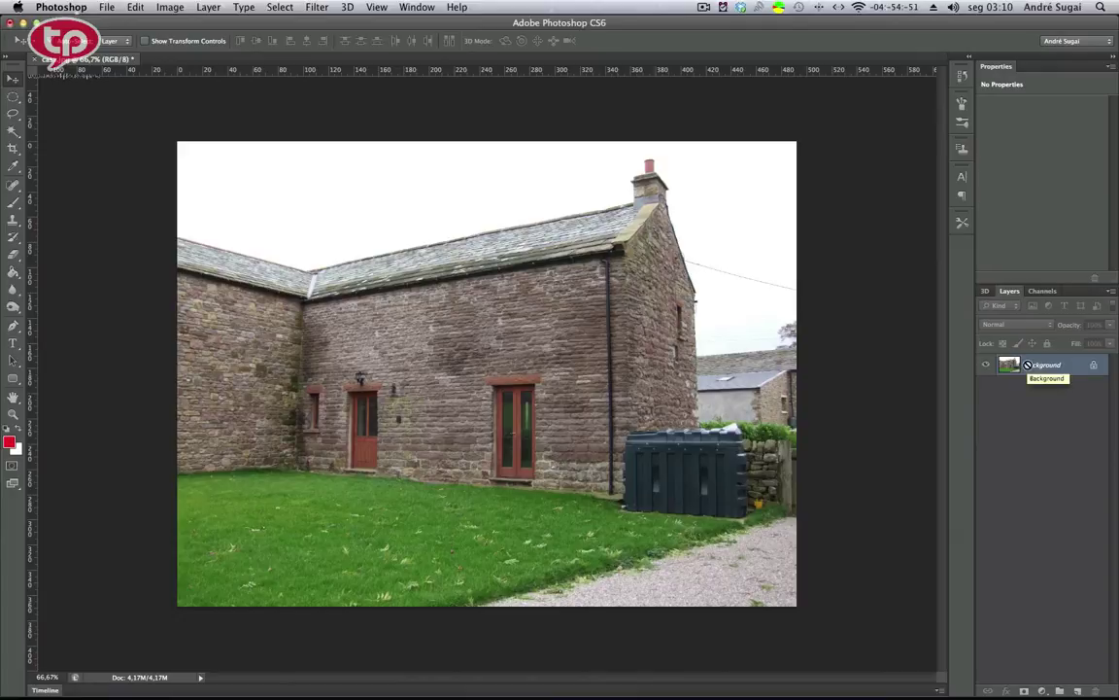
{"action": "key", "text": "super+j"}
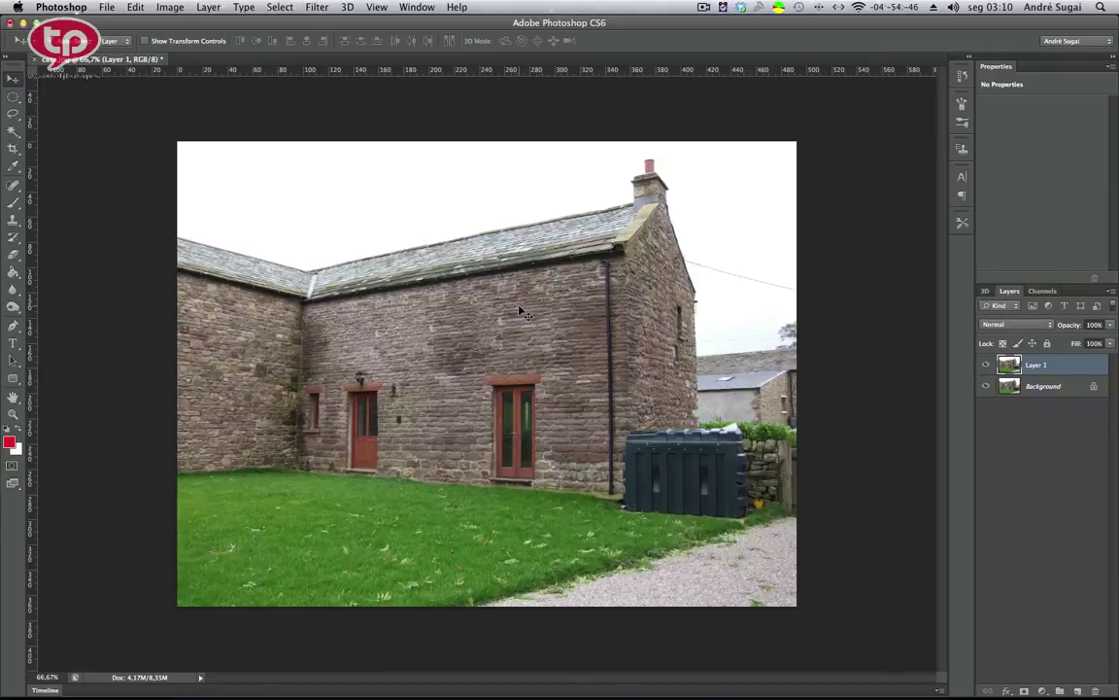
{"action": "key", "text": "shift+super+u"}
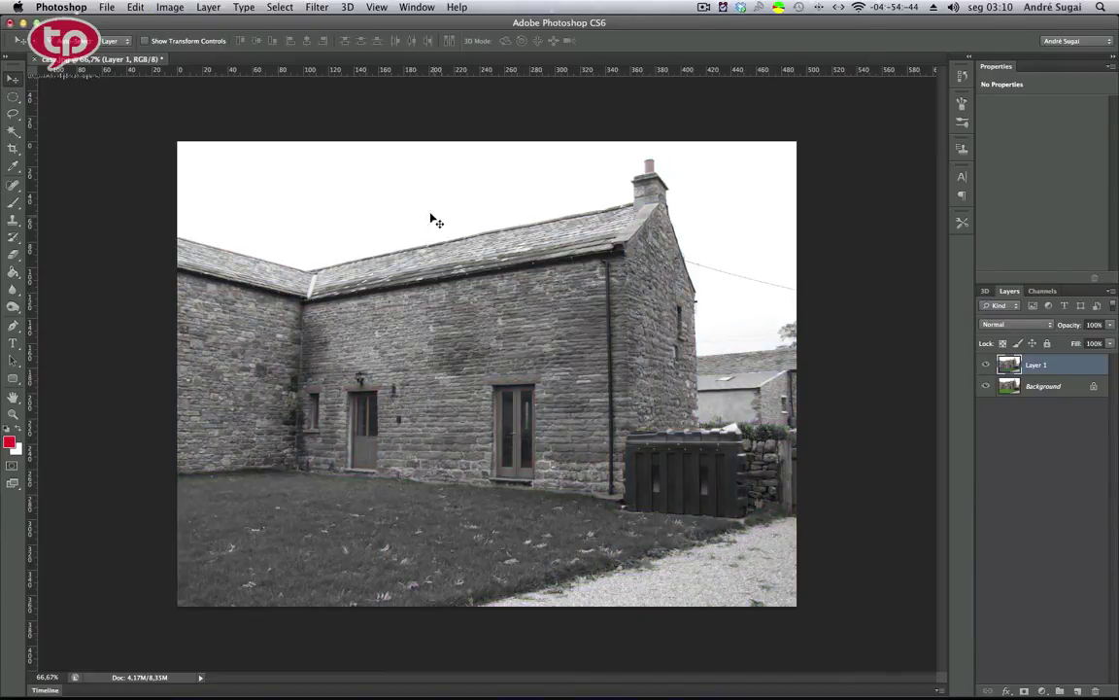
Apply a 1,5-pixel Gaussian Blur to the grayscale Layer 1
{"action": "left_click", "coordinate": [316, 7]}
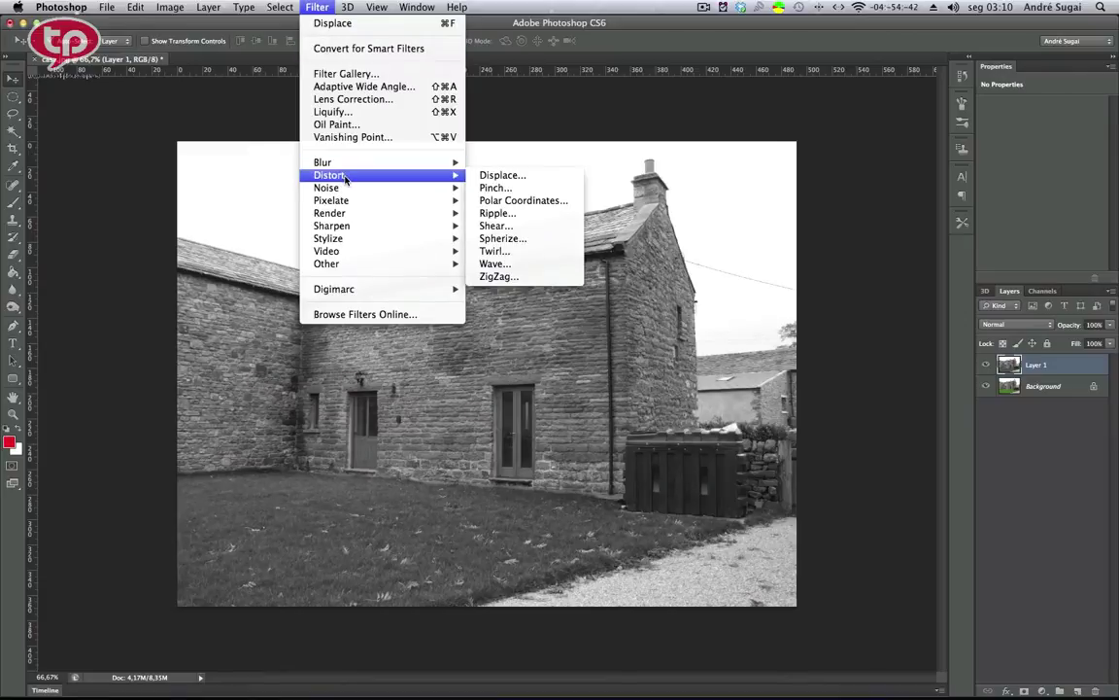
{"action": "mouse_move", "coordinate": [323, 162]}
{"action": "left_click", "coordinate": [457, 238]}
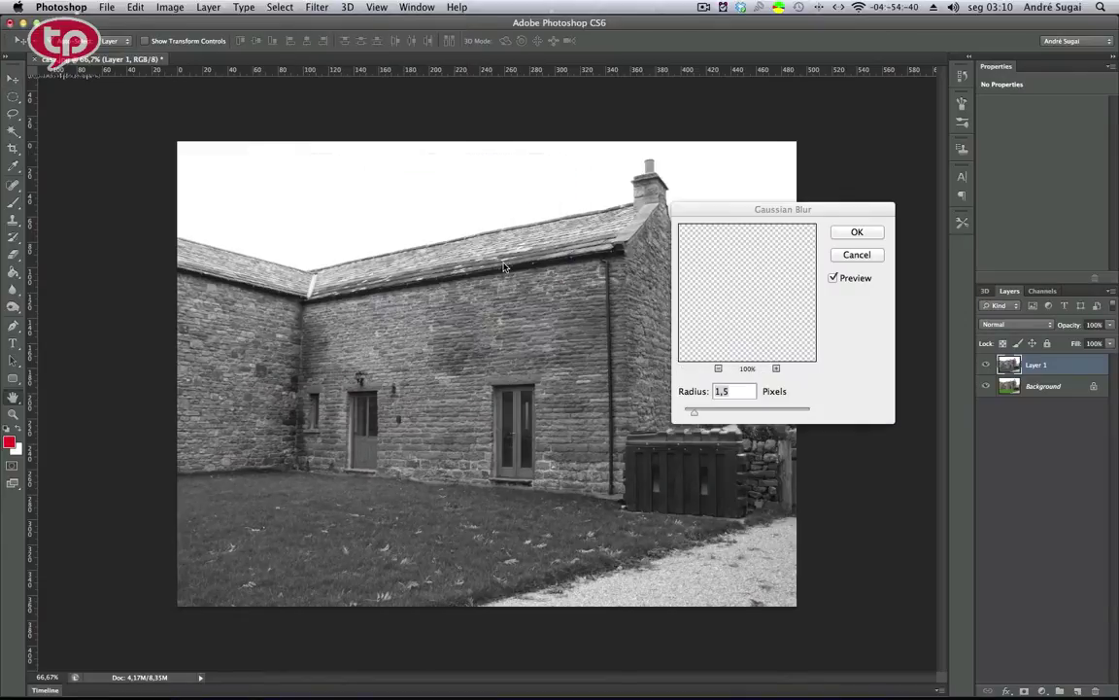
{"action": "left_click_drag", "start_coordinate": [677, 212], "coordinate": [653, 212]}
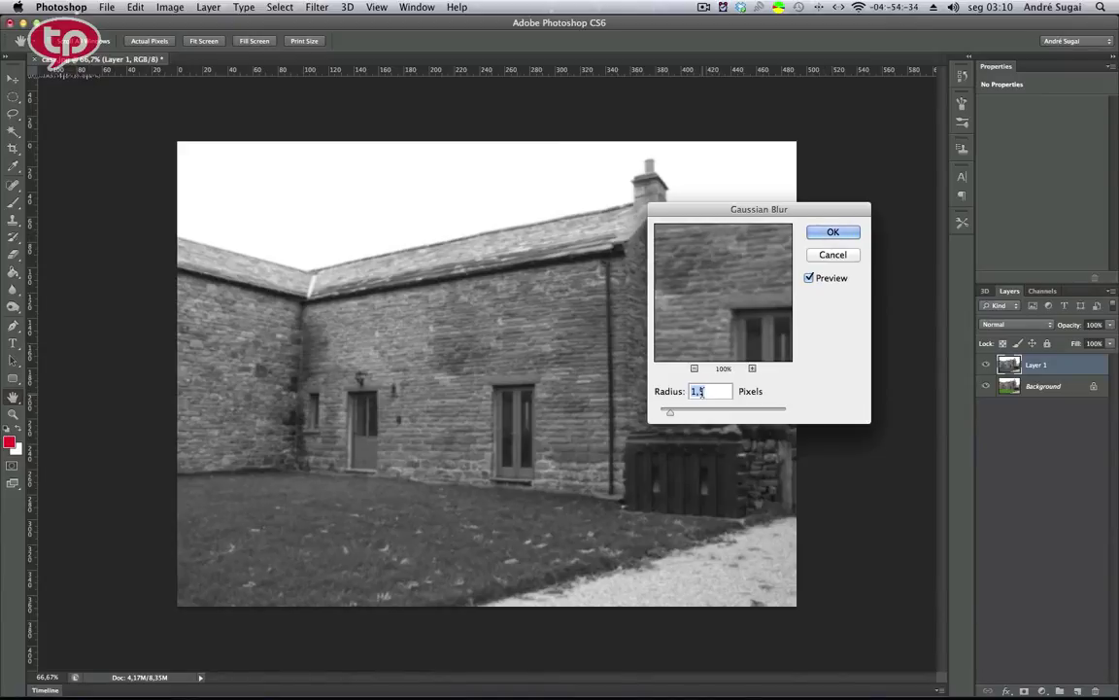
{"action": "left_click", "coordinate": [831, 233]}
{"action": "key", "text": "v"}
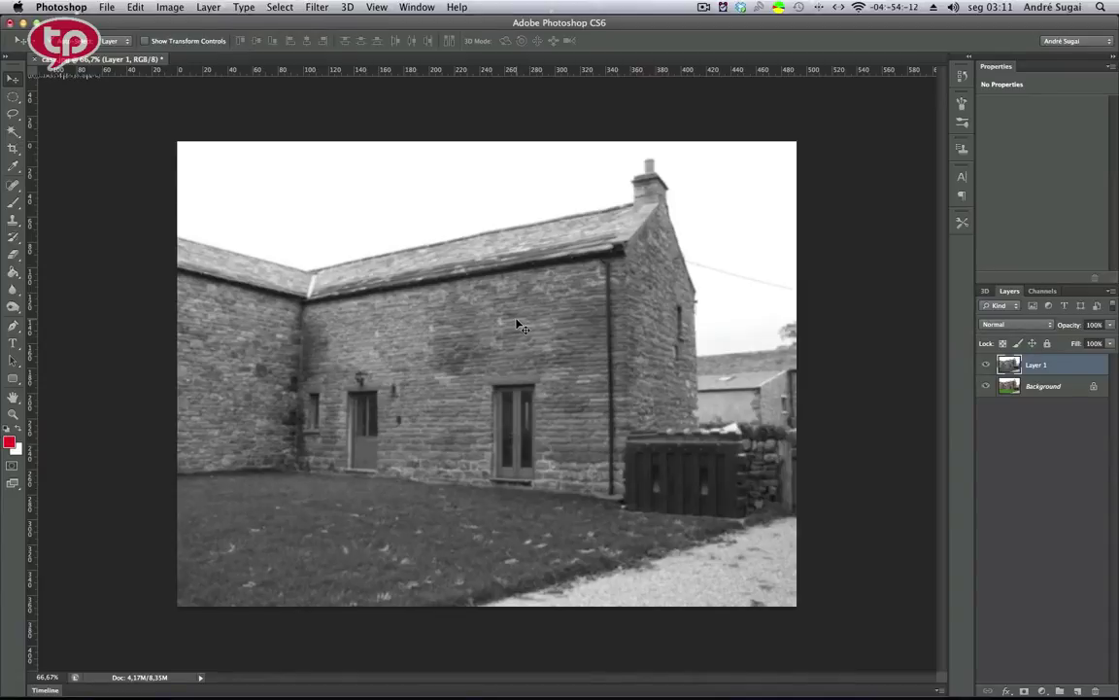
Save the blurred grayscale image as displace.psd with maximum compatibility, then delete Layer 1
{"action": "key", "text": "ctrl+shift+s"}
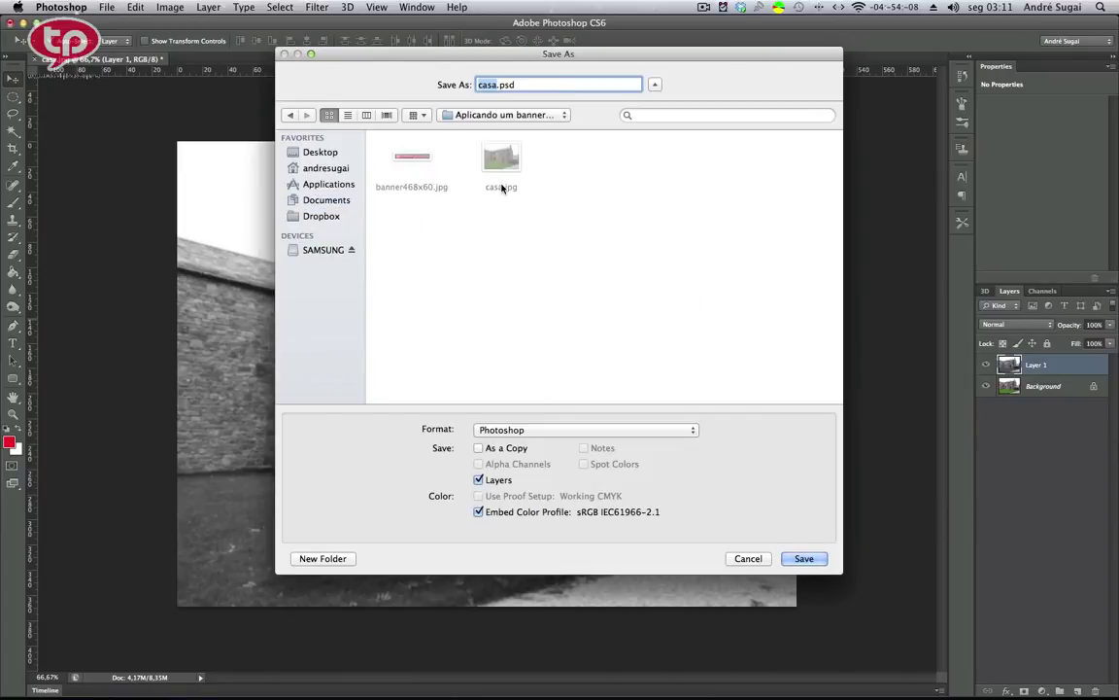
{"action": "type", "text": "displace"}
{"action": "left_click", "coordinate": [526, 431]}
{"action": "left_click", "coordinate": [529, 436]}
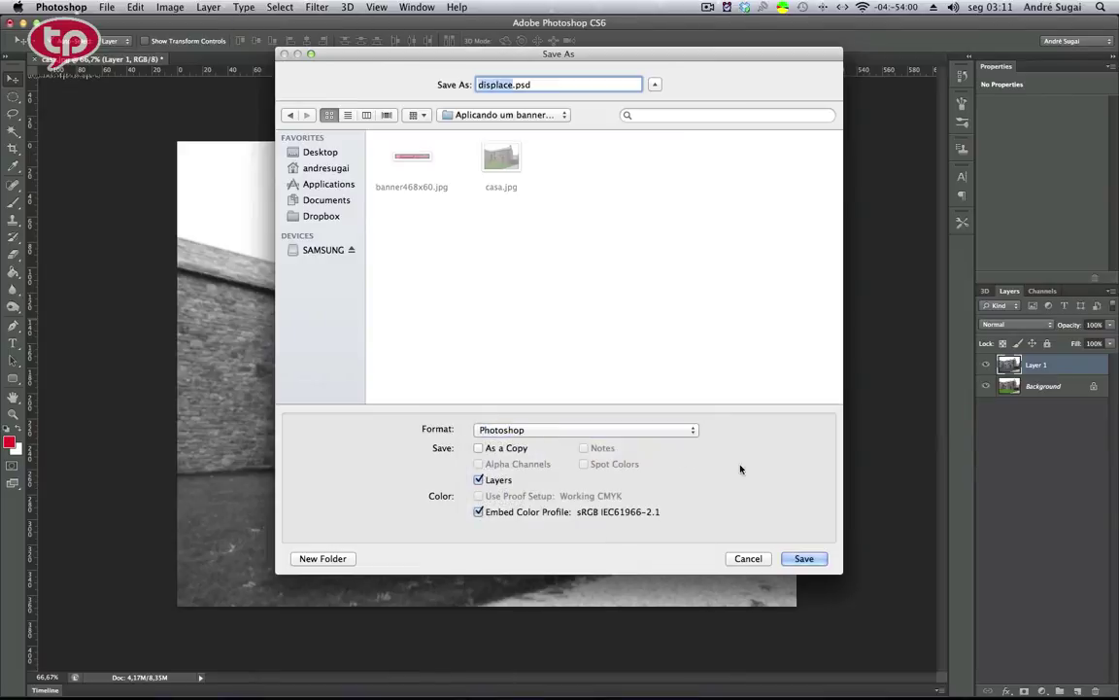
{"action": "left_click", "coordinate": [804, 559]}
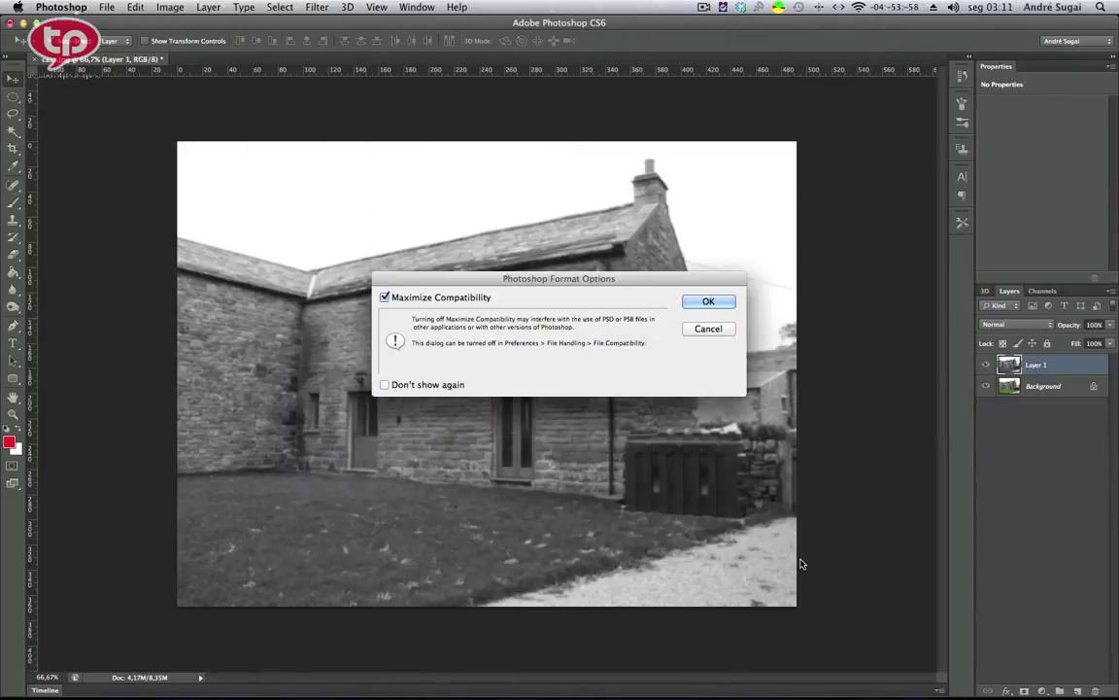
{"action": "left_click", "coordinate": [627, 276]}
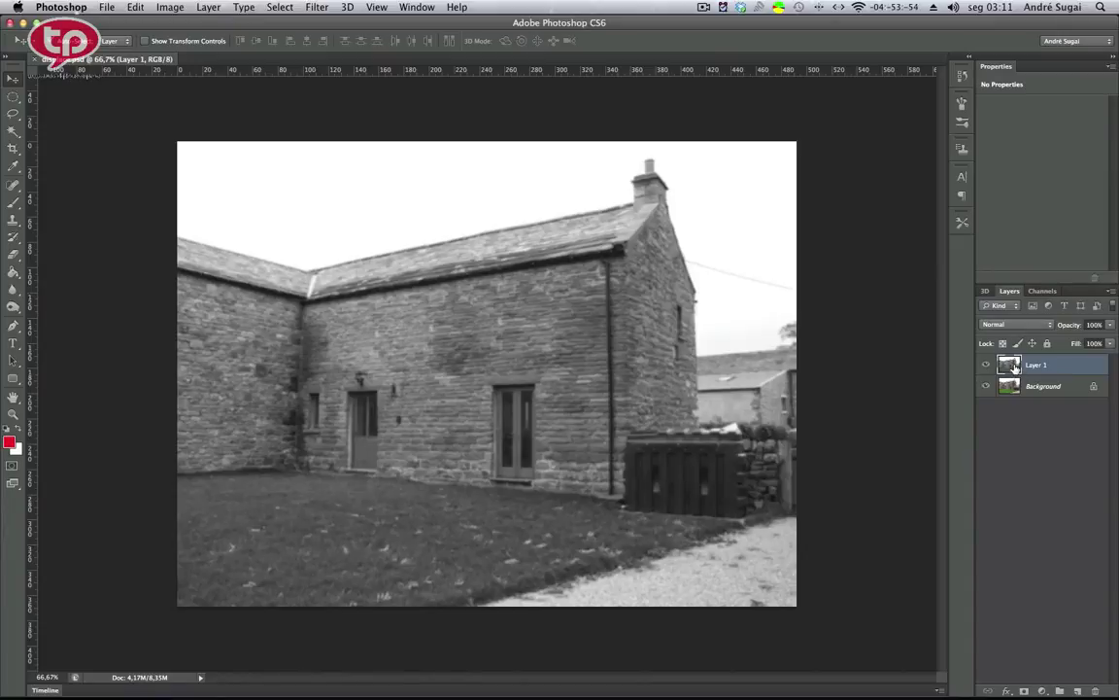
{"action": "key", "text": "Delete"}
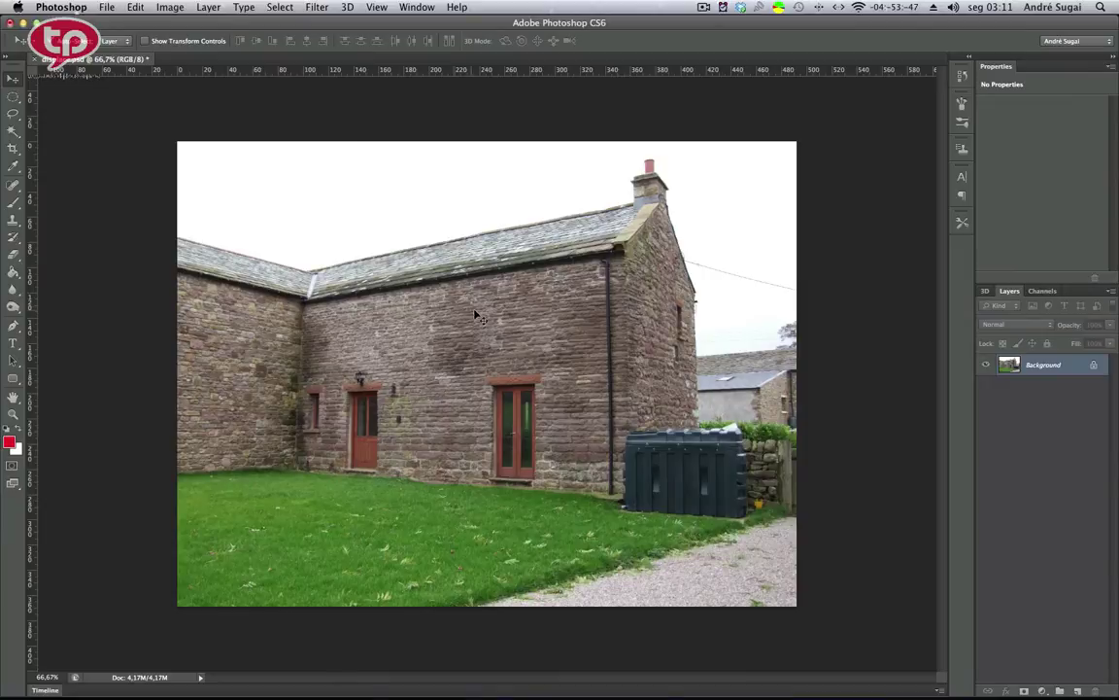
Open banner468x60.jpg and select all of it, then add an empty layer to the house photo
{"action": "key", "text": "super+o"}
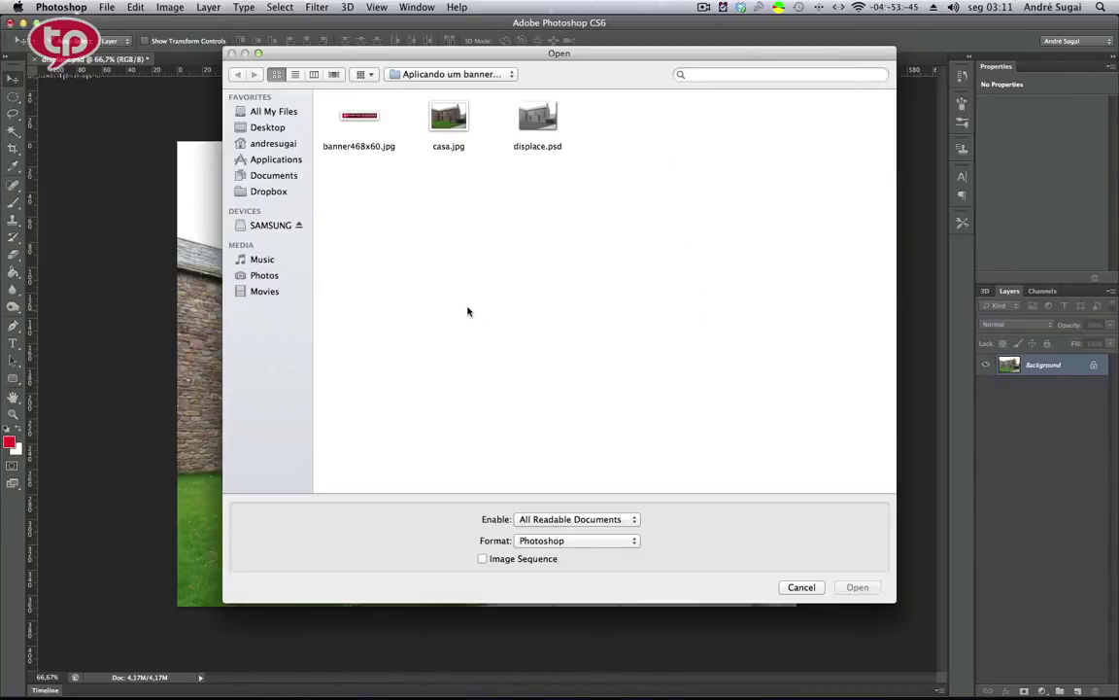
{"action": "left_click", "coordinate": [356, 117]}
{"action": "double_click", "coordinate": [356, 116]}
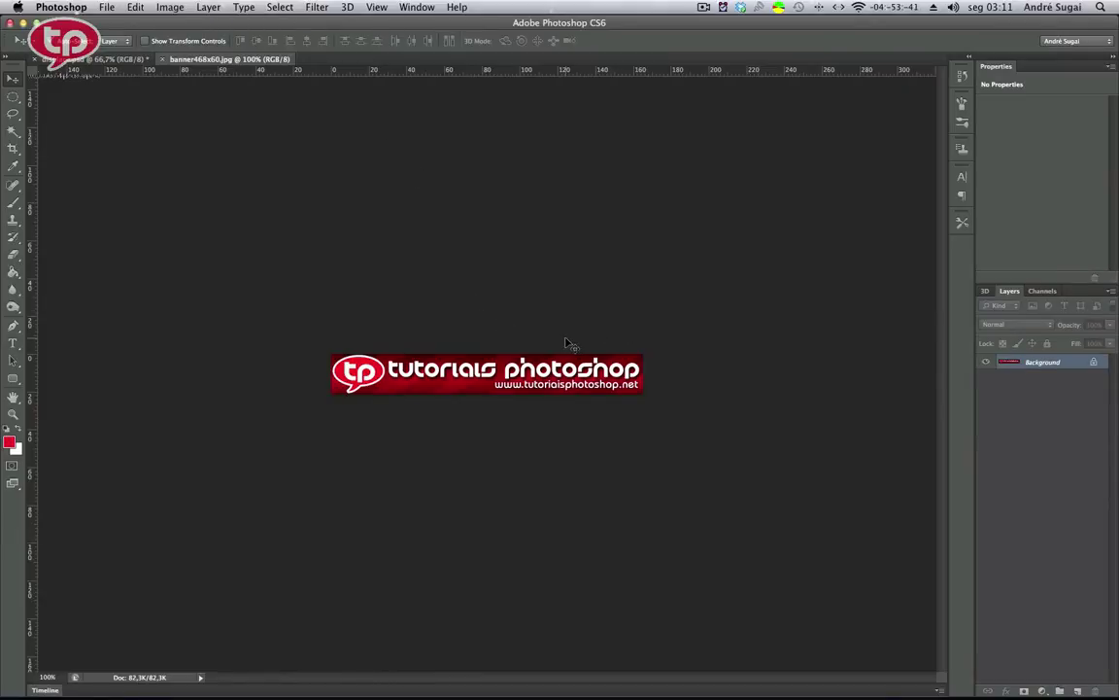
{"action": "key", "text": "super+a"}
{"action": "left_click", "coordinate": [97, 58]}
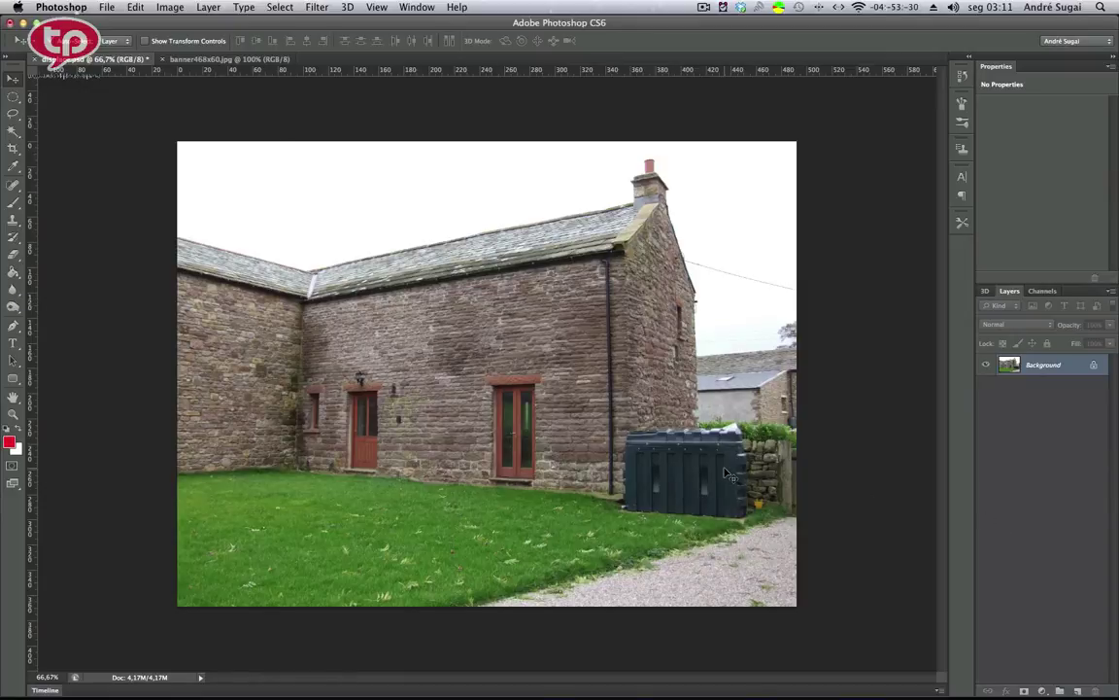
{"action": "key", "text": "ctrl+shift+alt+n"}
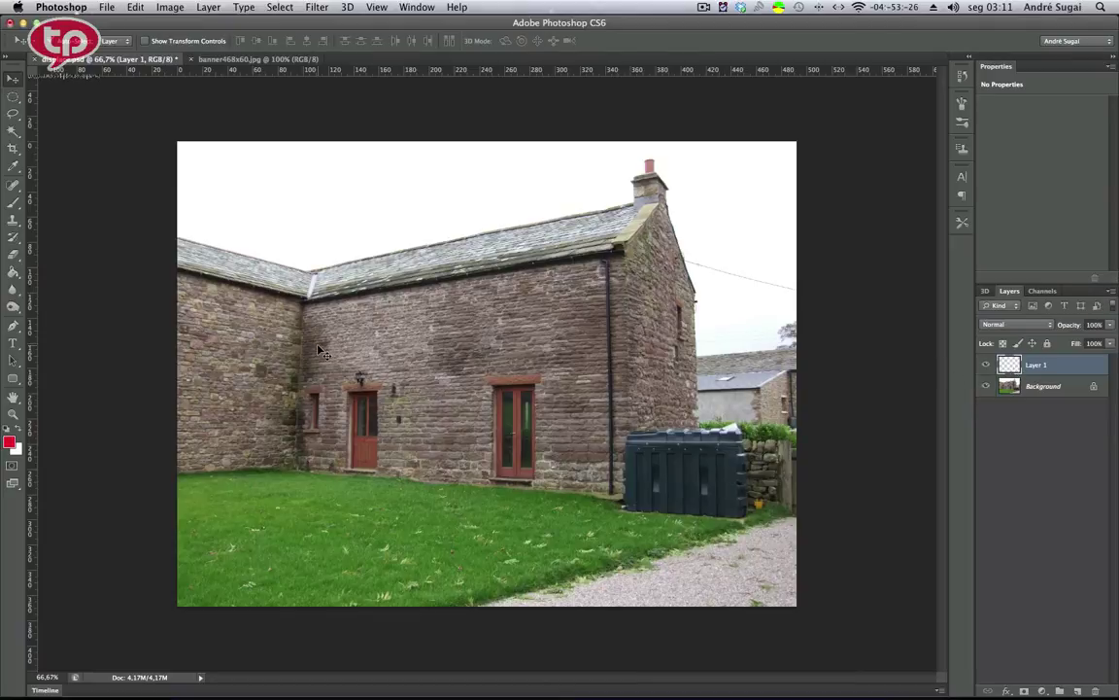
Paste the banner into Vanishing Point, fit it onto the wall plane, and stretch it across the wall
{"action": "left_click", "coordinate": [316, 7]}
{"action": "left_click", "coordinate": [369, 137]}
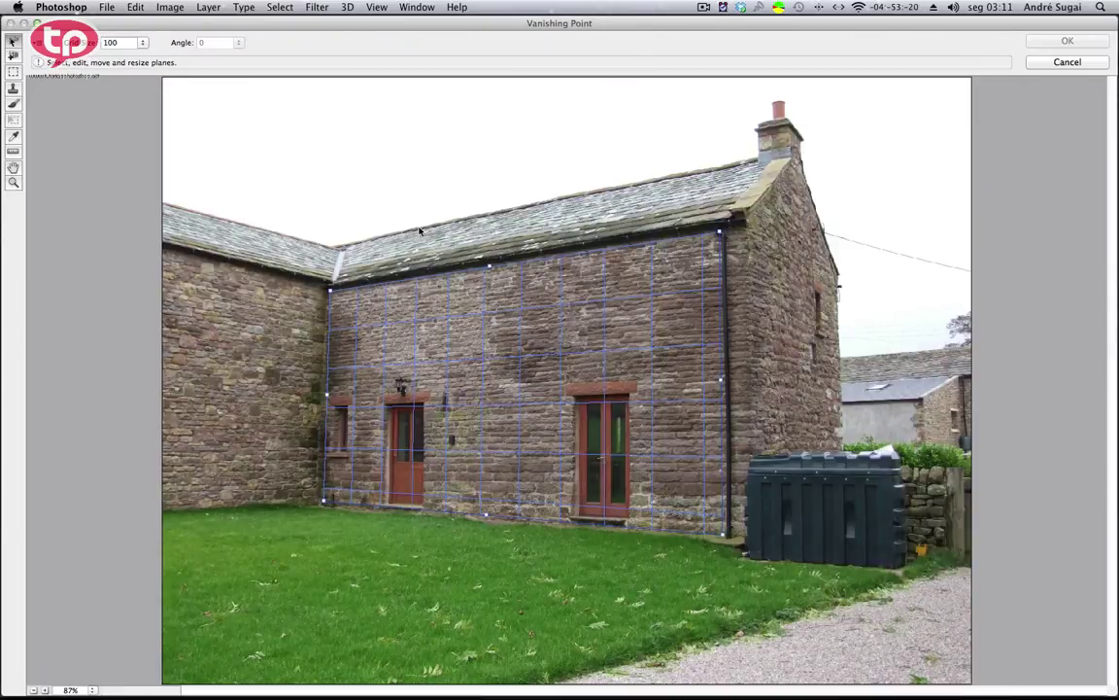
{"action": "key", "text": "ctrl+v"}
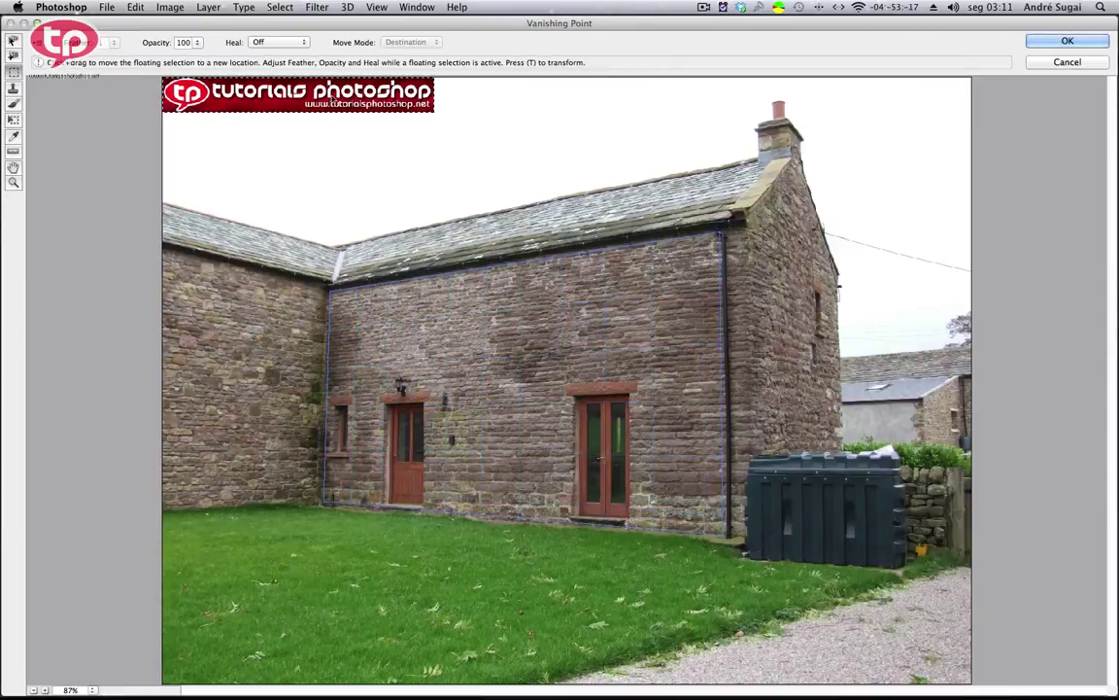
{"action": "mouse_move", "coordinate": [277, 85]}
{"action": "left_mouse_down"}
{"action": "mouse_move", "coordinate": [480, 291]}
{"action": "mouse_move", "coordinate": [439, 297]}
{"action": "left_mouse_up"}
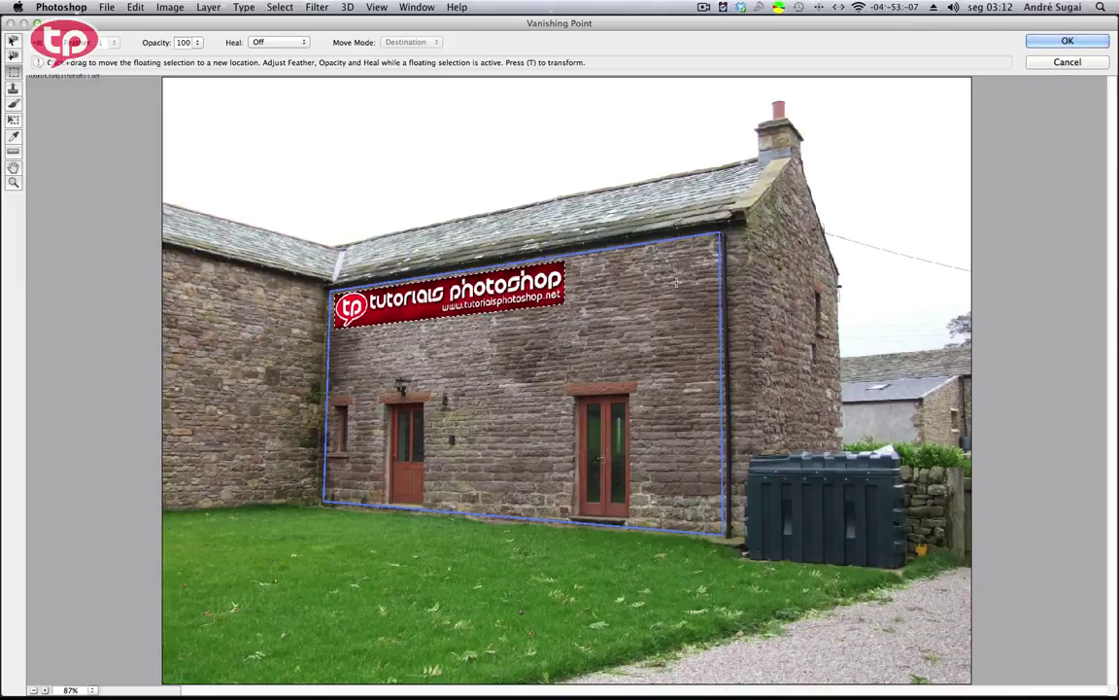
{"action": "key", "text": "super+d"}
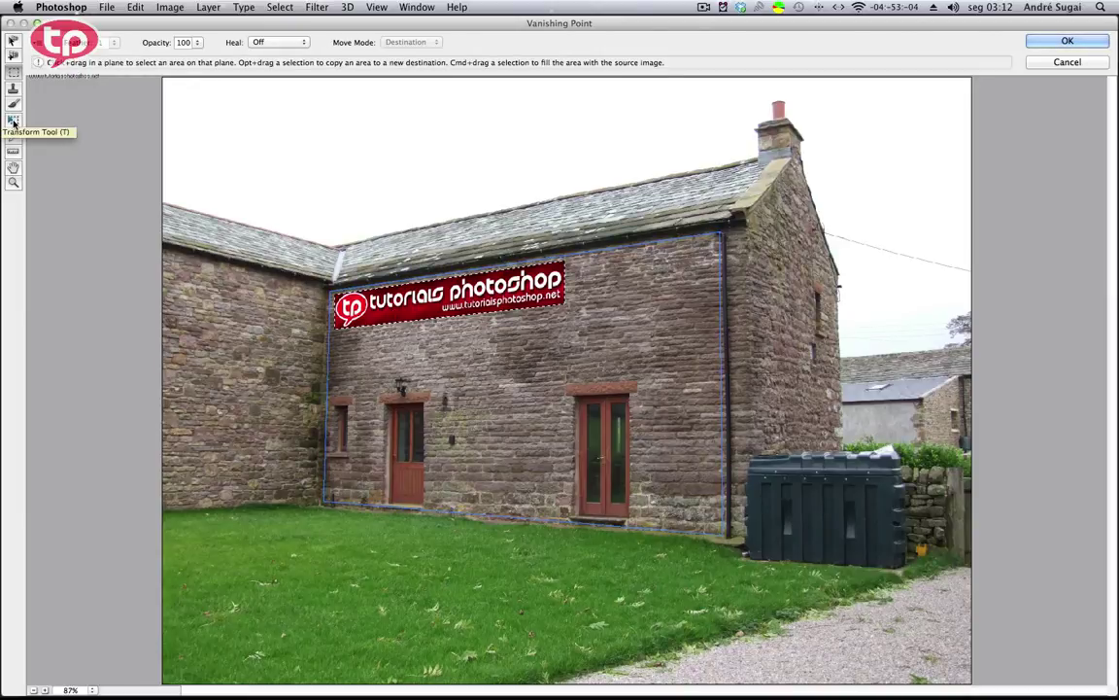
{"action": "left_click", "coordinate": [14, 121]}
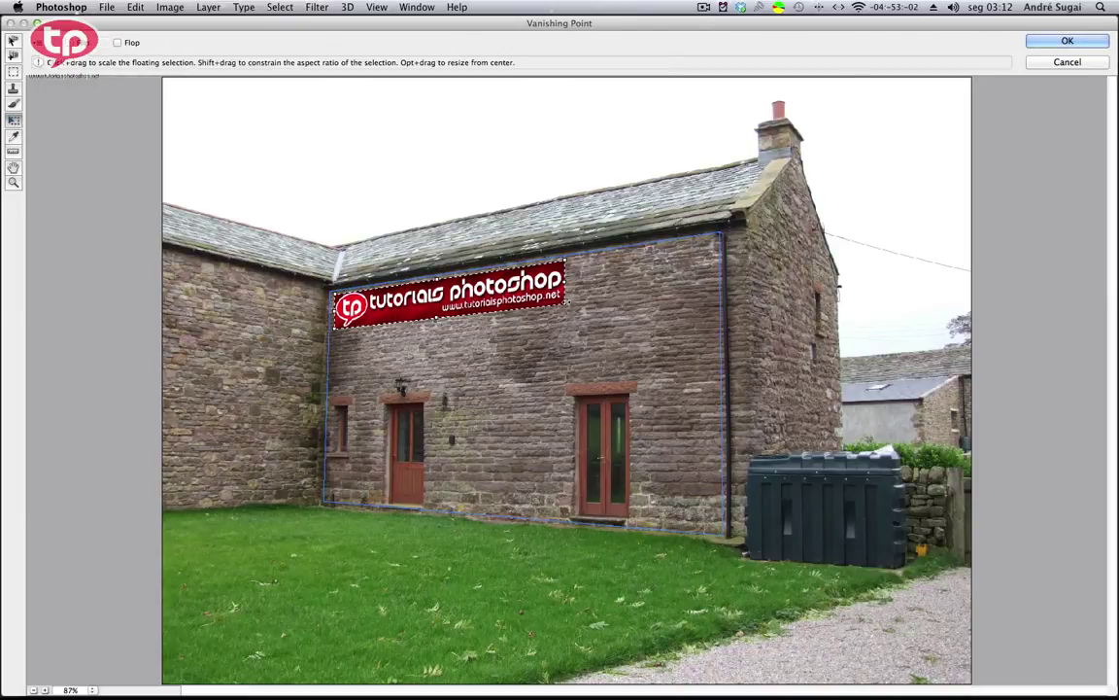
{"action": "left_click_drag", "start_coordinate": [568, 303], "coordinate": [716, 302]}
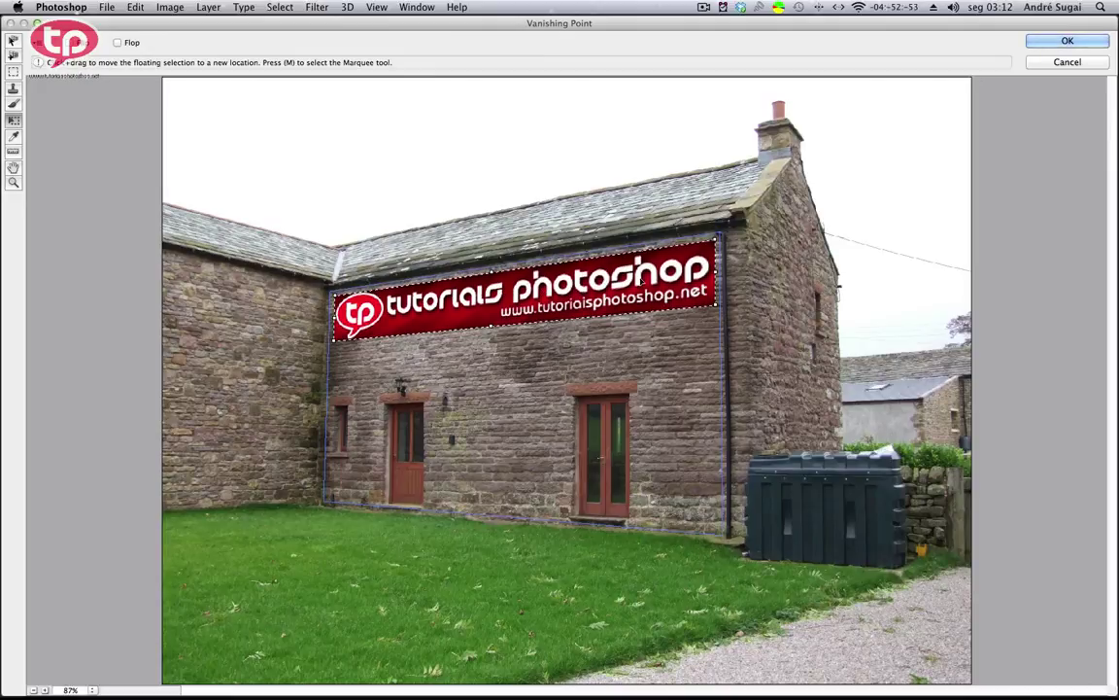
{"action": "left_click", "coordinate": [1067, 41]}
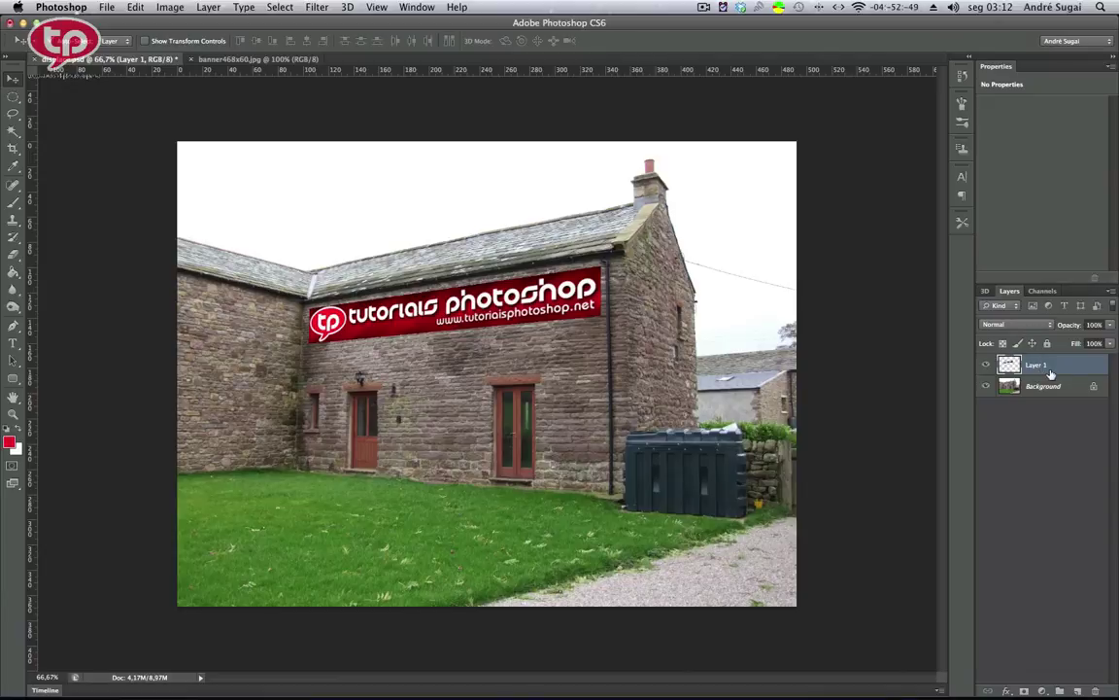
Set the banner layer's blend mode to Overlay
{"action": "left_click", "coordinate": [1017, 326]}
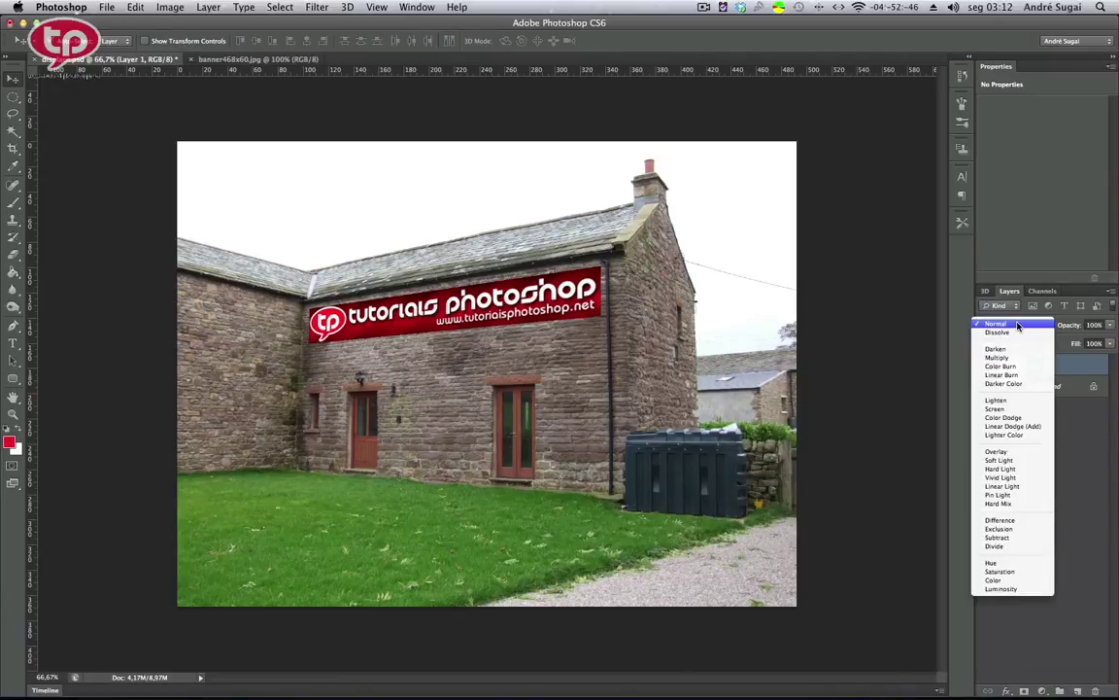
{"action": "left_click", "coordinate": [1016, 452]}
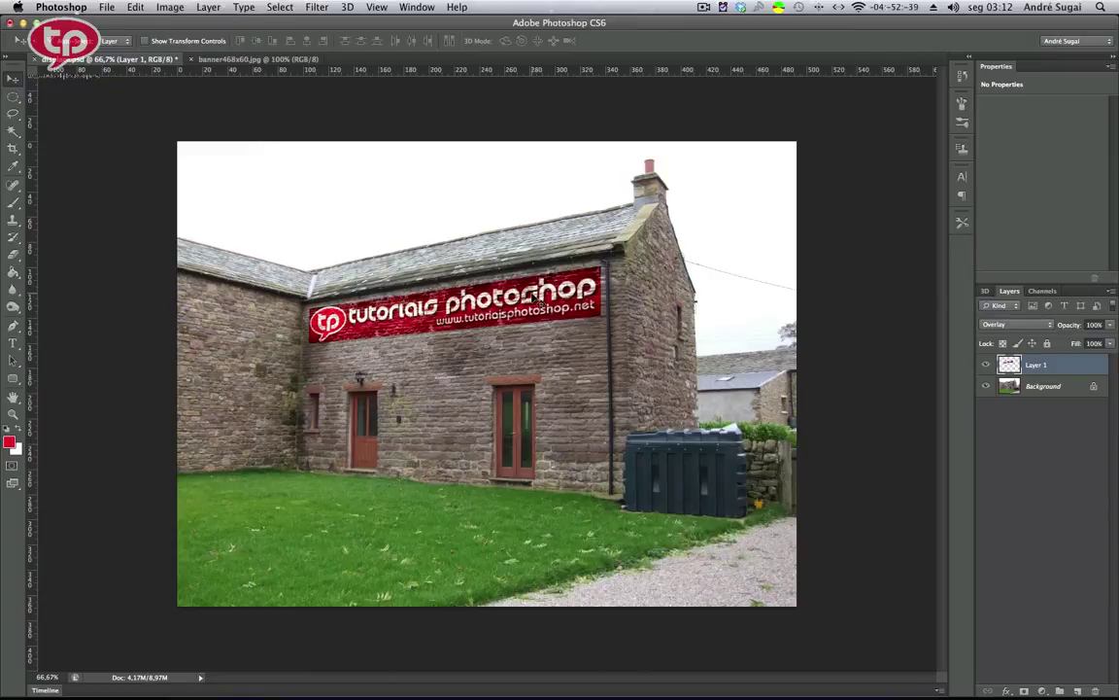
{"action": "left_click", "coordinate": [316, 6]}
{"action": "mouse_move", "coordinate": [328, 175]}
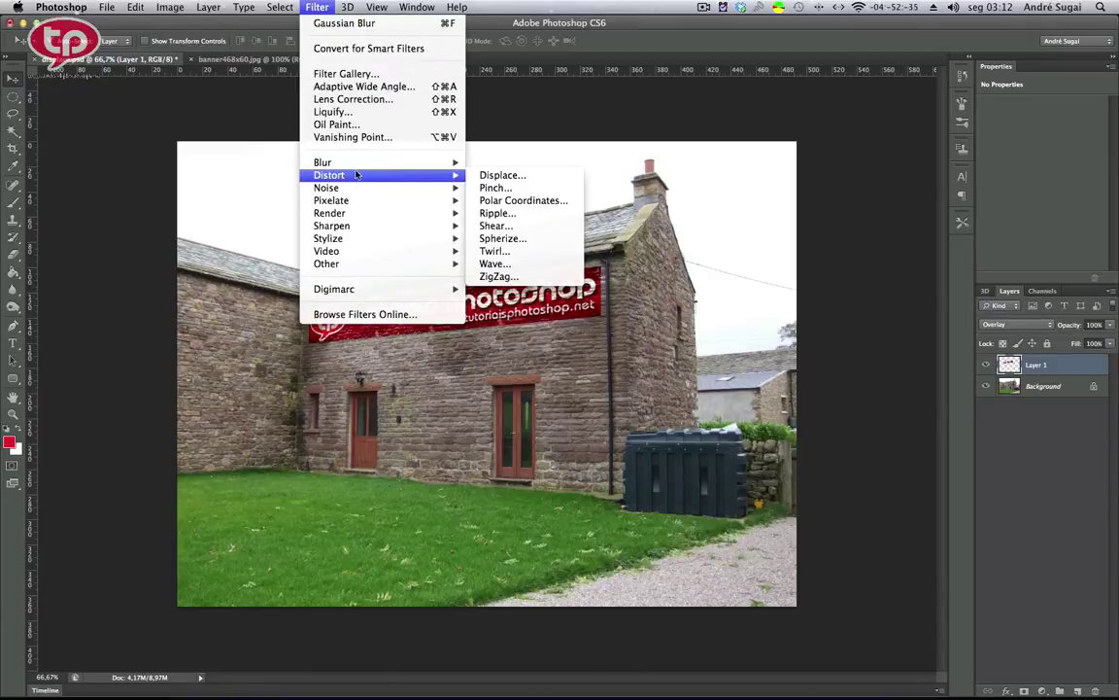
Apply the Displace filter to the banner at scale 4/4, using displace.psd as the map
{"action": "left_click", "coordinate": [499, 175]}
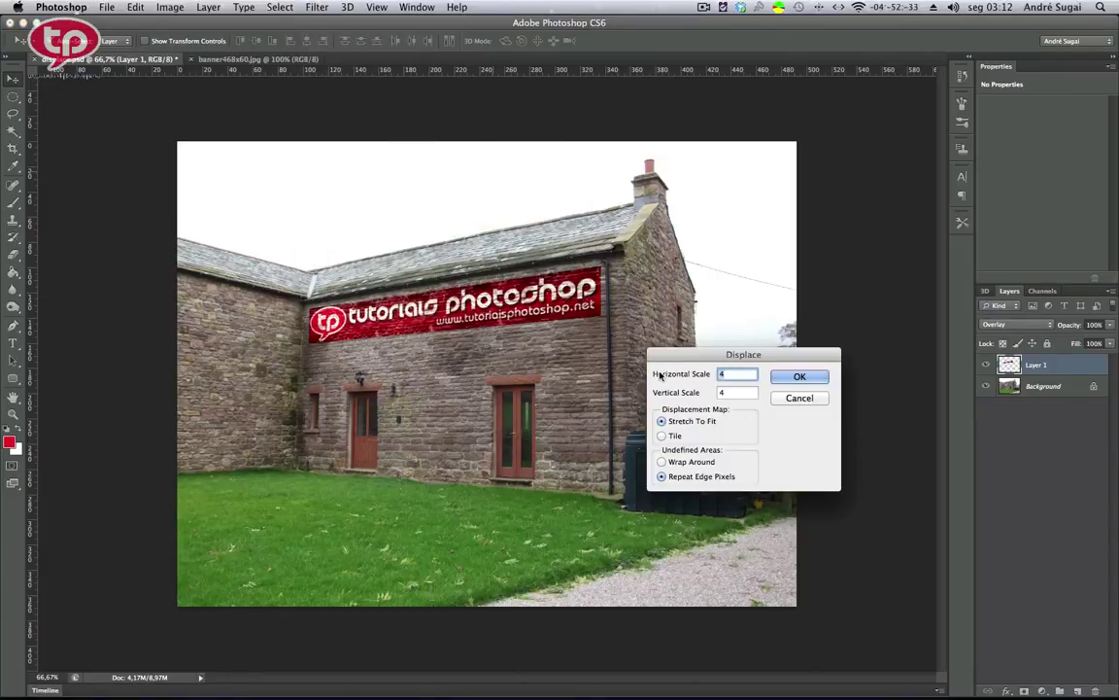
{"action": "mouse_move", "coordinate": [733, 491]}
{"action": "left_mouse_down"}
{"action": "mouse_move", "coordinate": [736, 336]}
{"action": "mouse_move", "coordinate": [700, 263]}
{"action": "left_mouse_up"}
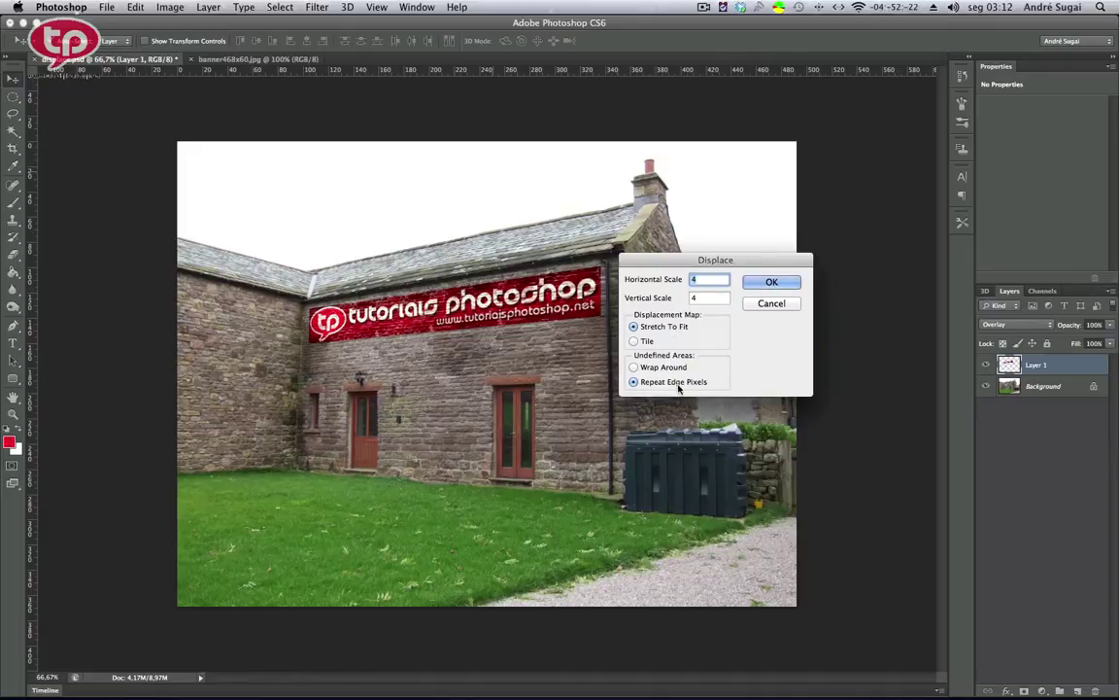
{"action": "left_click", "coordinate": [770, 282]}
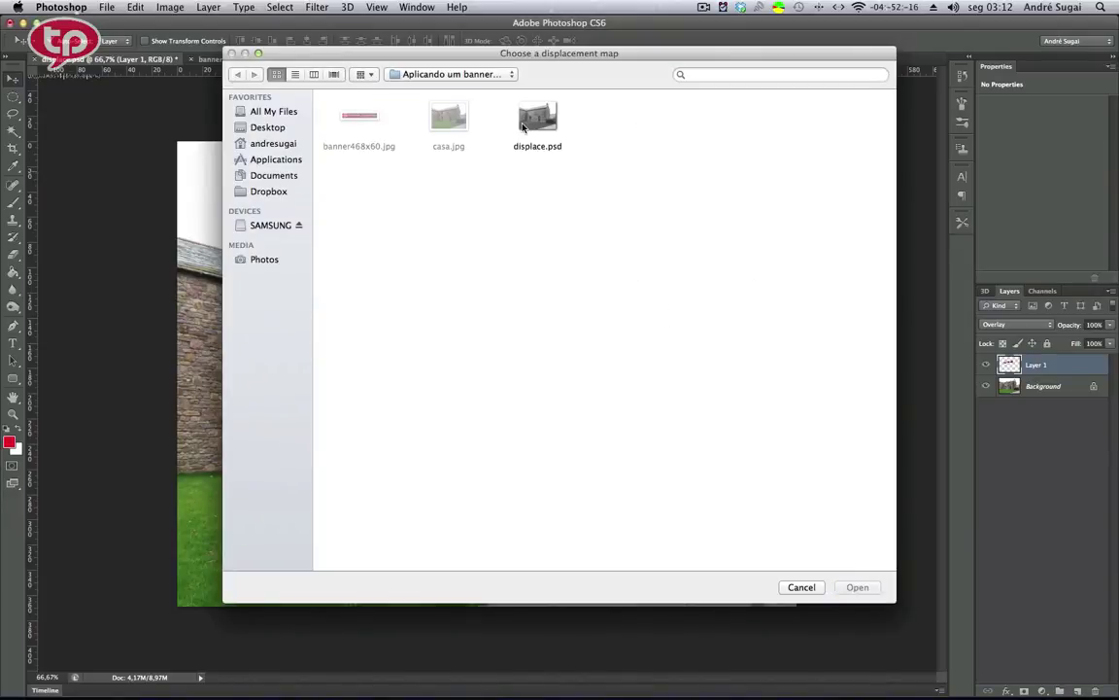
{"action": "double_click", "coordinate": [523, 125]}
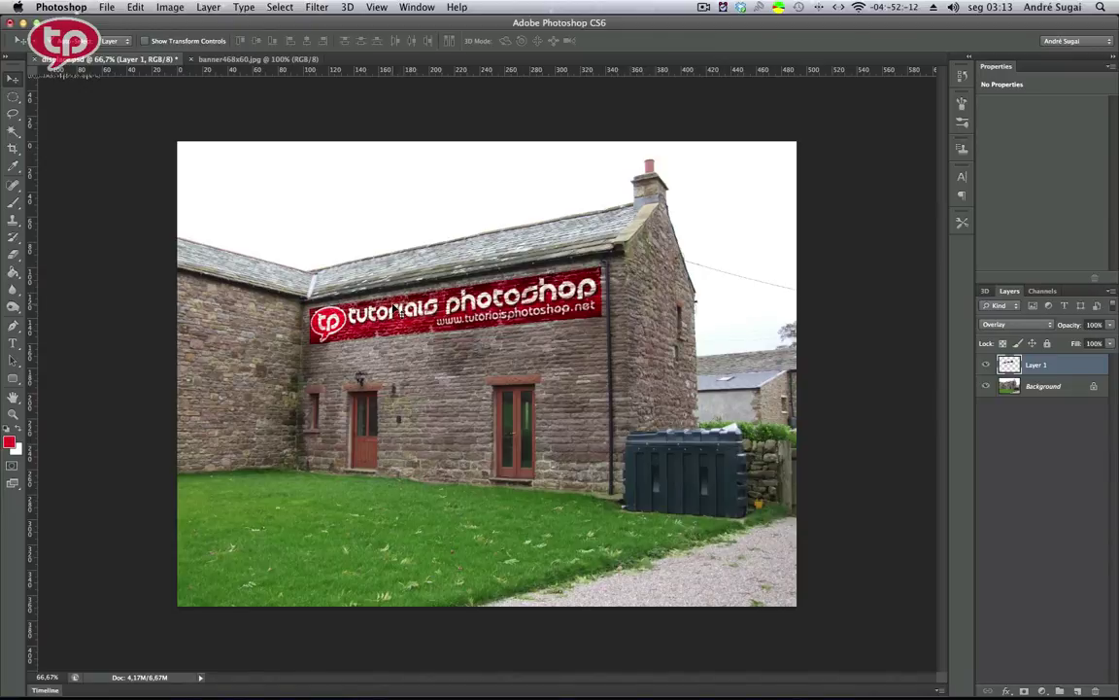
Zoom in on the banner, nudge it slightly right and down, then zoom back out
{"action": "key", "text": "z"}
{"action": "mouse_move", "coordinate": [437, 305]}
{"action": "left_mouse_down"}
{"action": "mouse_move", "coordinate": [428, 298]}
{"action": "mouse_move", "coordinate": [796, 319]}
{"action": "left_mouse_up"}
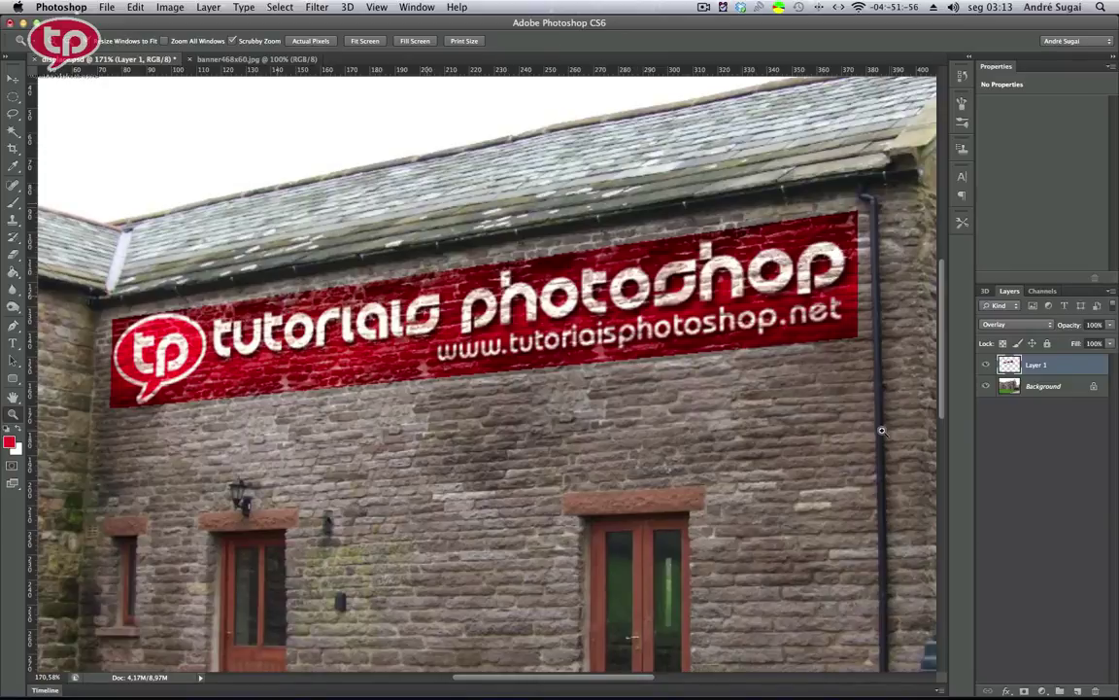
{"action": "key", "text": "ctrl+z"}
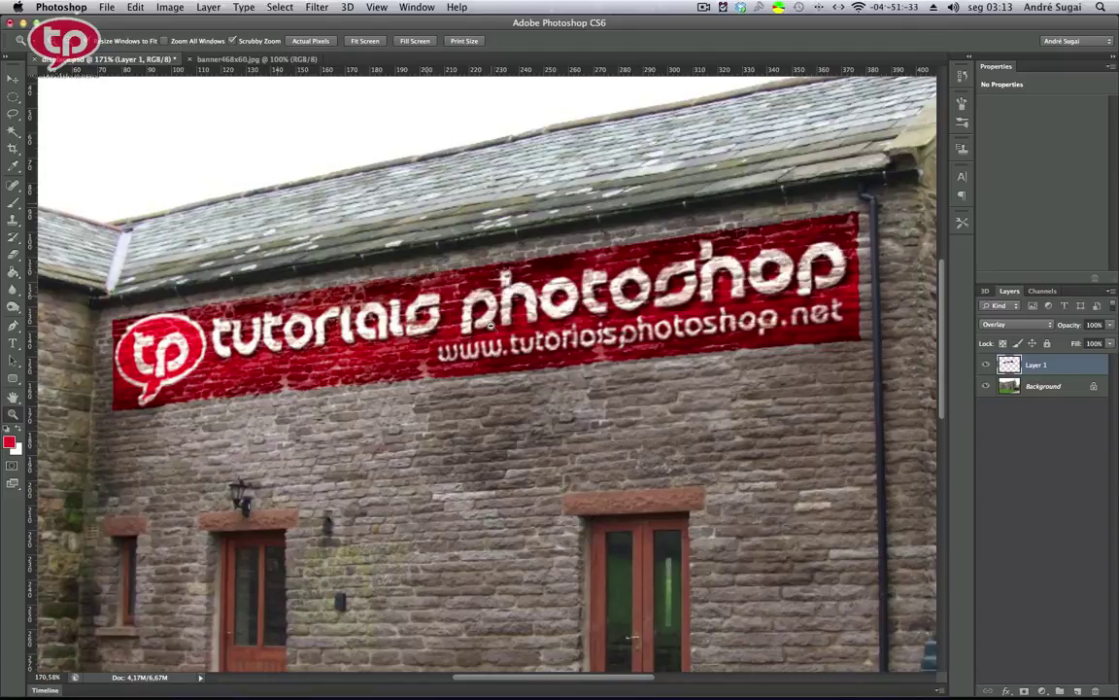
{"action": "scroll", "coordinate": [487, 326], "scroll_direction": "down", "scroll_amount": 2}
{"action": "scroll", "coordinate": [488, 325], "scroll_direction": "down", "scroll_amount": 2}
{"action": "scroll", "coordinate": [487, 325], "scroll_direction": "down", "scroll_amount": 2}
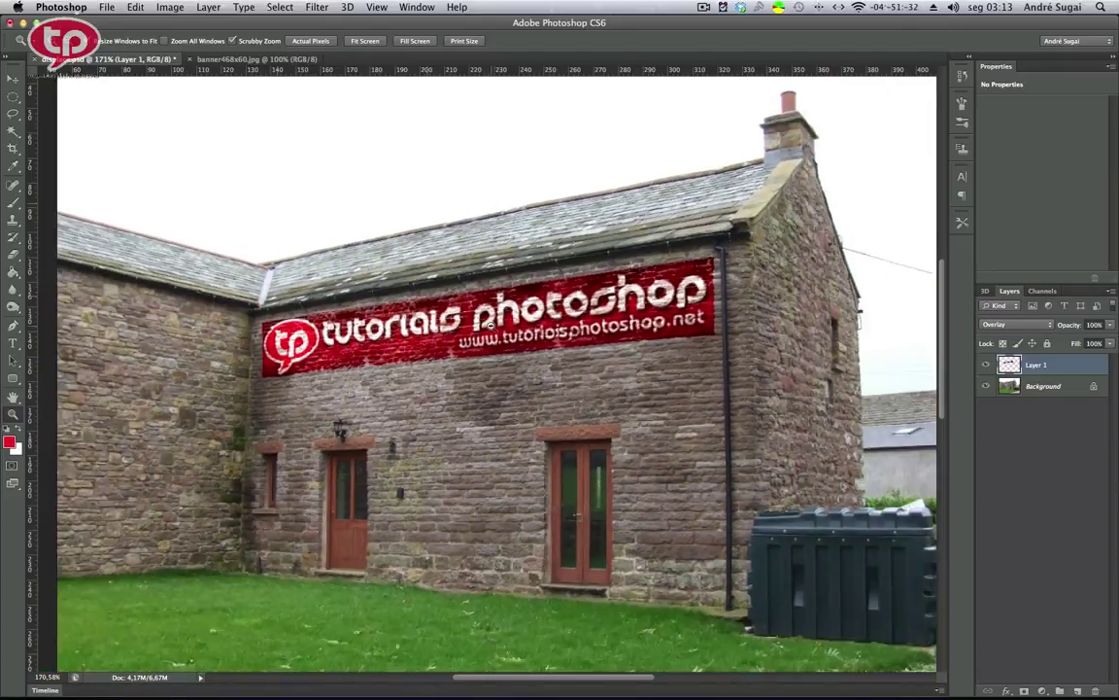
{"action": "scroll", "coordinate": [488, 323], "scroll_direction": "down", "scroll_amount": 2}
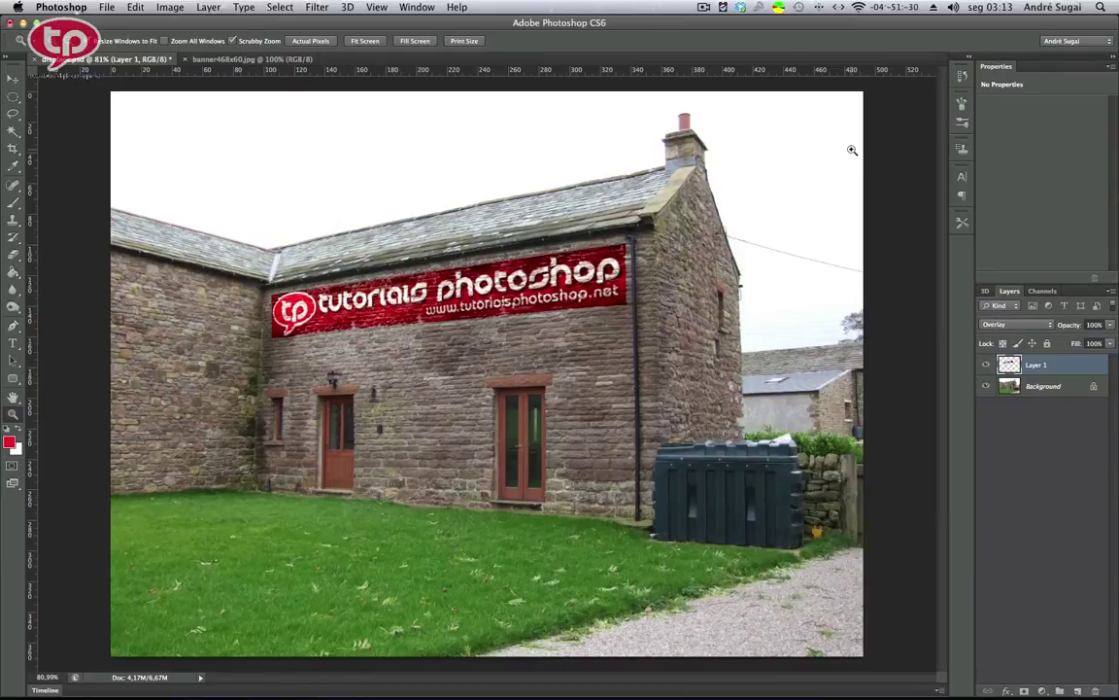